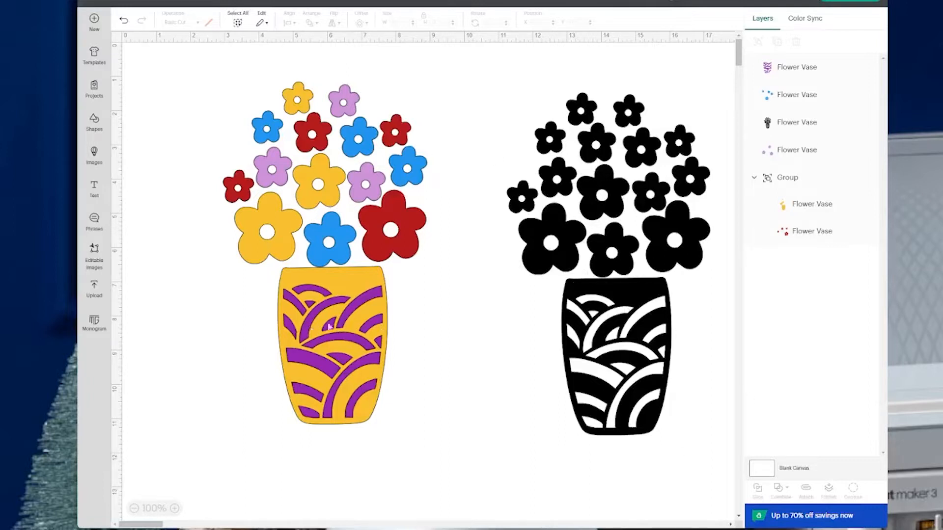
Delete all the flower vase artwork from the canvas and turn on the full canvas grid.
left_click_drag(157, 65, 614, 370)
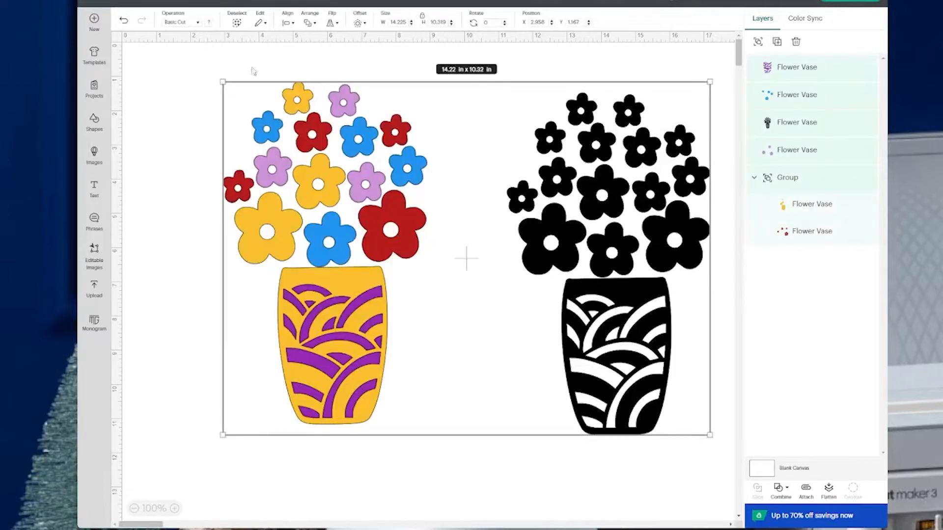
key("Delete")
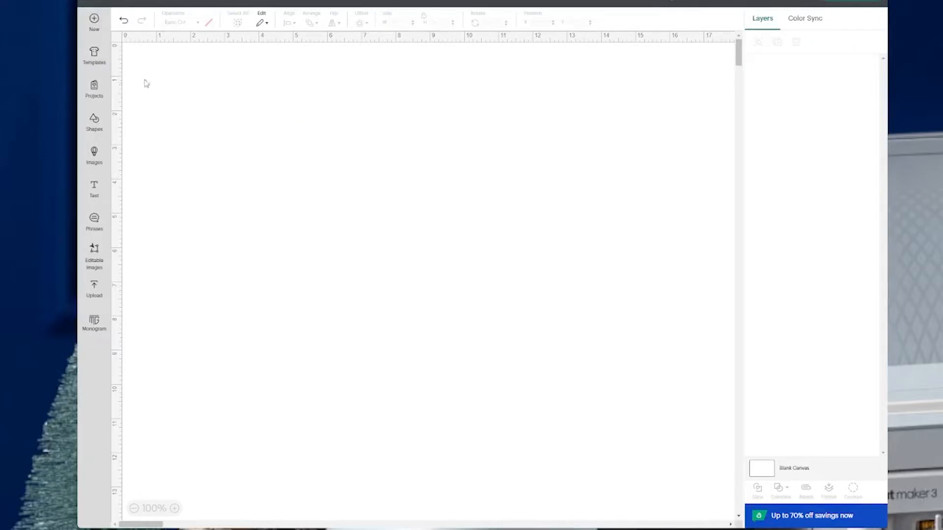
left_click(117, 42)
left_click(117, 42)
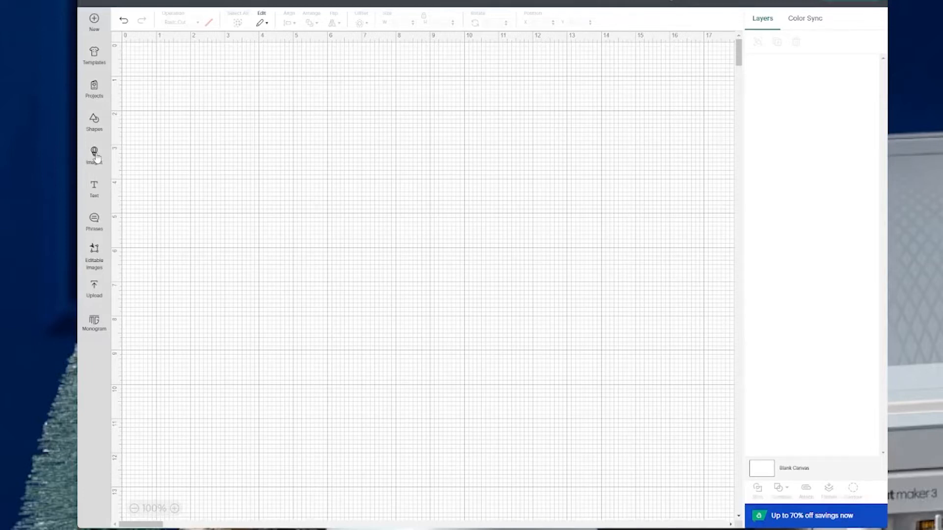
Add the black Flower Vase image by MKDesigns from the Home & Garden image category to the canvas.
left_click(94, 155)
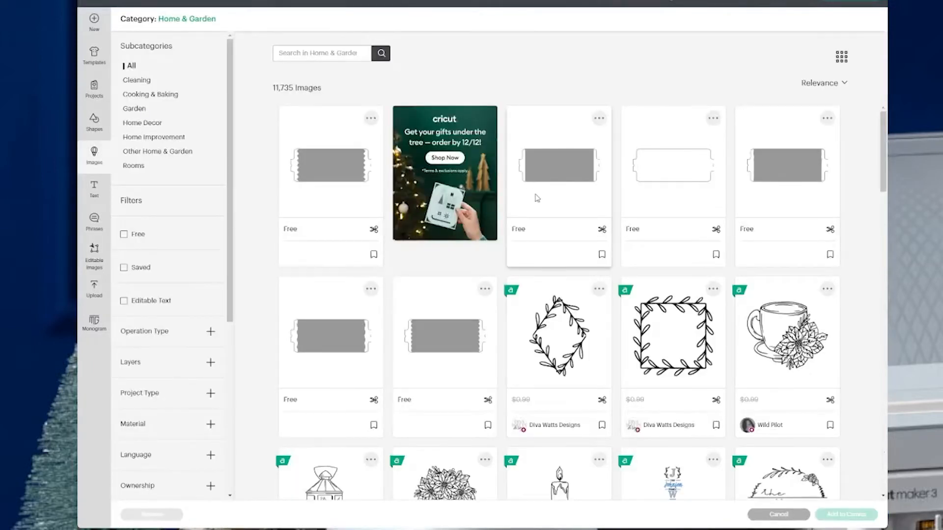
scroll(564, 240, "down", 10)
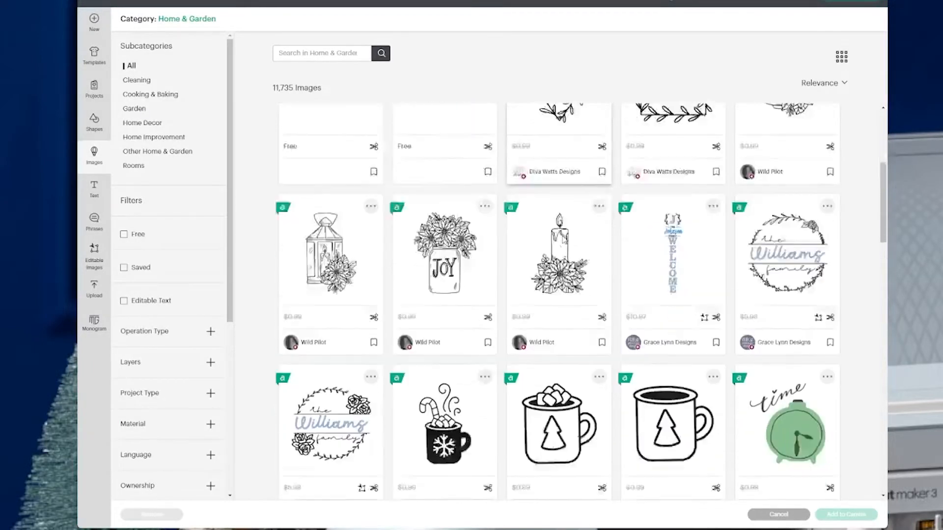
scroll(564, 240, "down", 2)
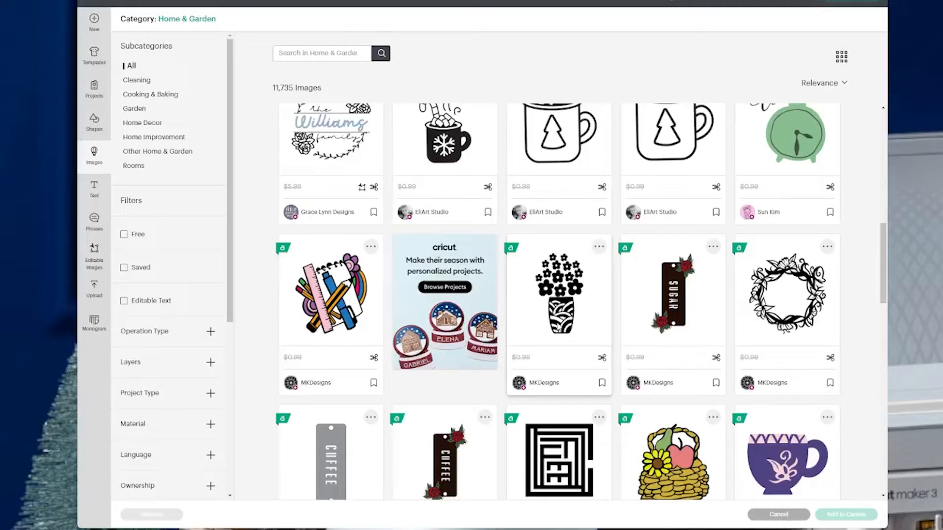
left_click(559, 328)
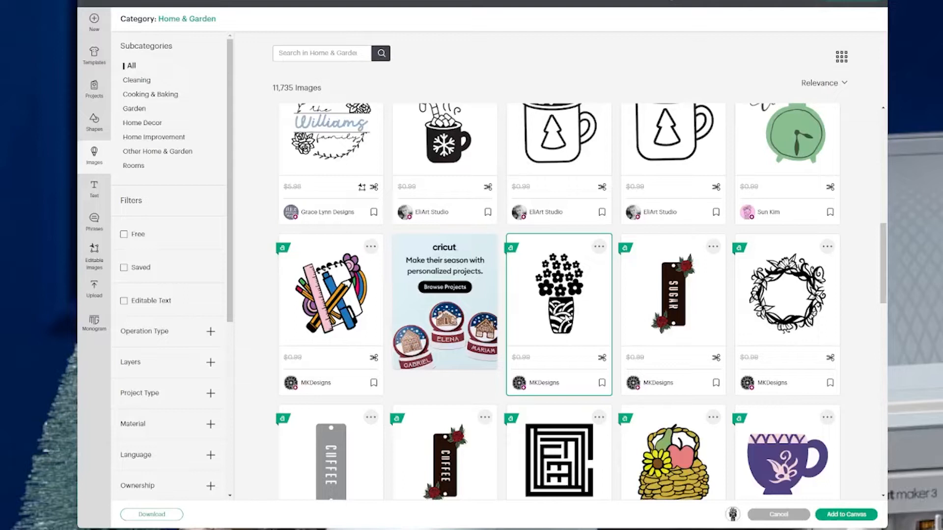
left_click(837, 515)
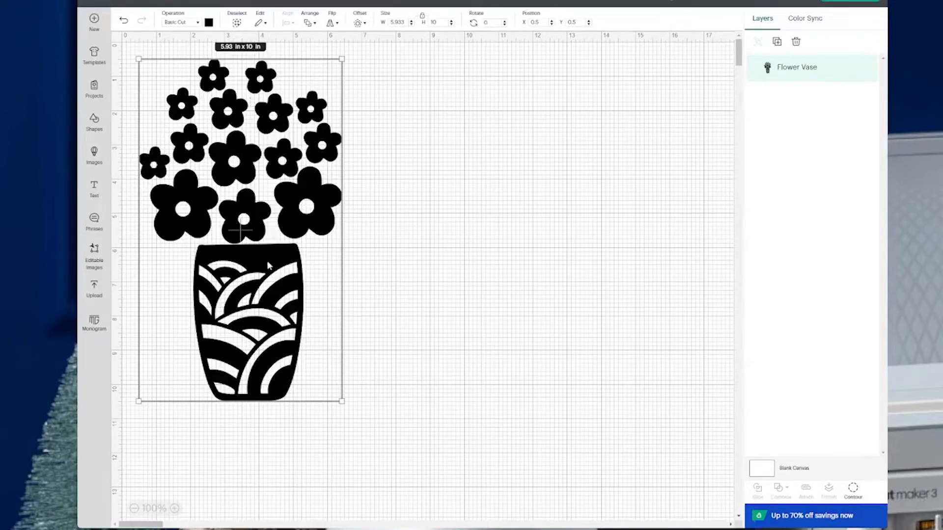
Move the flower vase to about X 11.7, Y 3.9 and place a duplicate at about X 17.1, Y 7.5.
left_click_drag(272, 109, 657, 228)
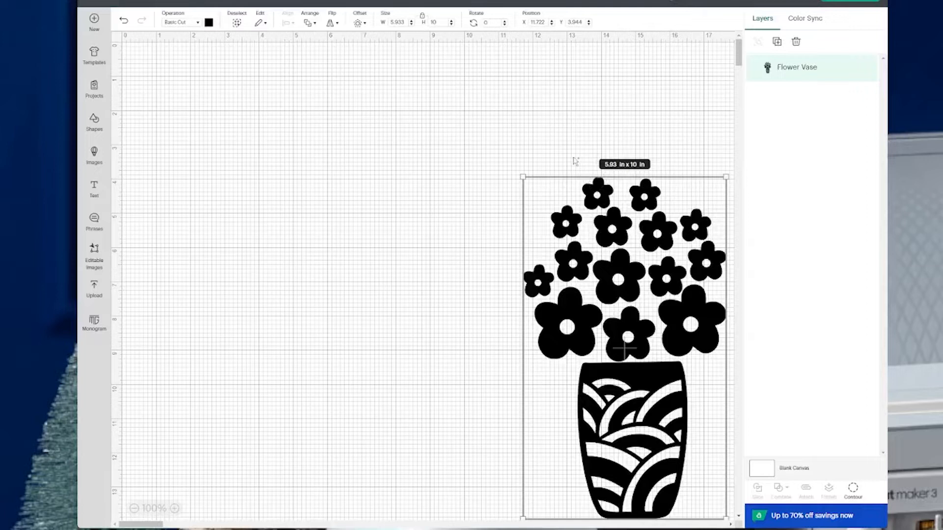
left_click_drag(596, 201, 779, 326)
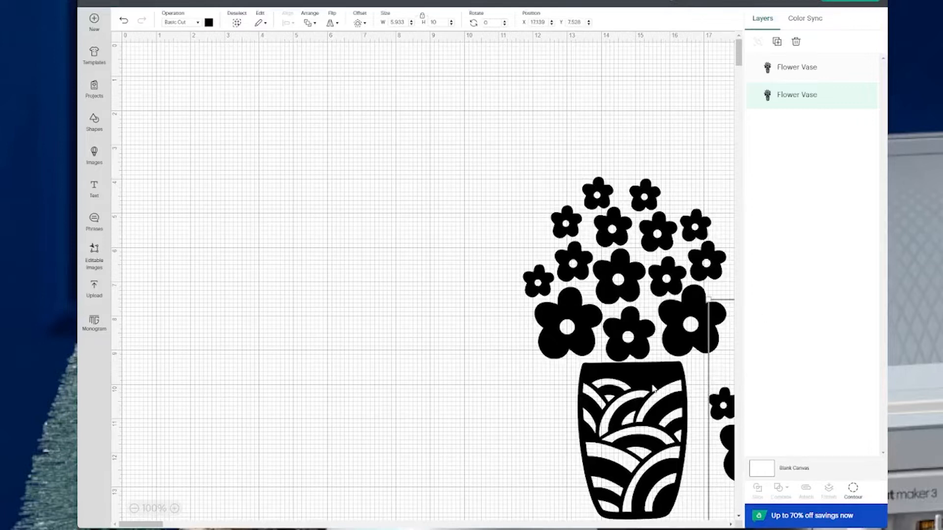
View the outlined portions of the fully visible flower vase in Hide Contour, then close the dialog.
left_click(623, 297)
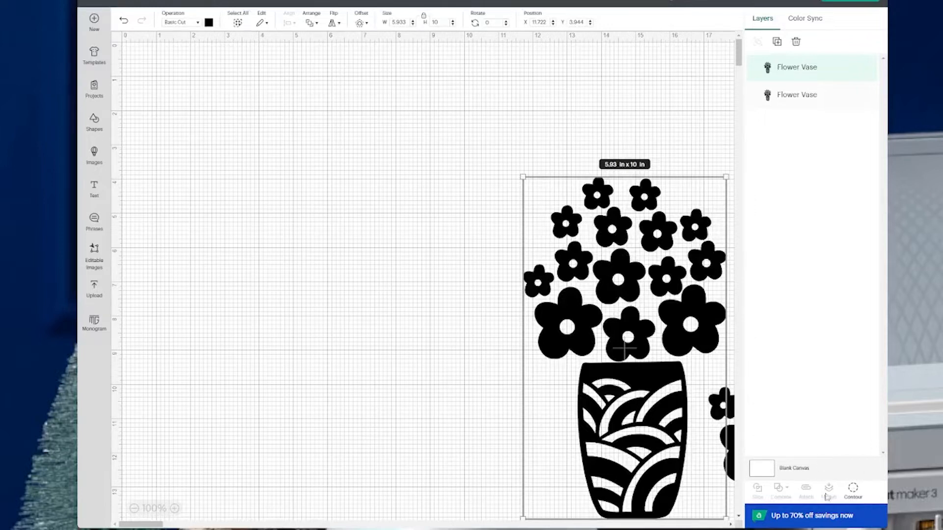
left_click(855, 493)
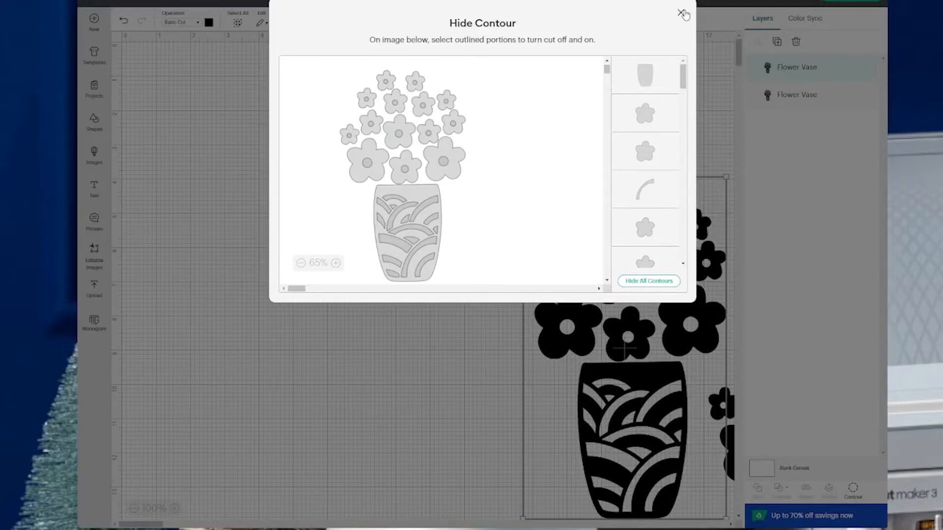
left_click(683, 13)
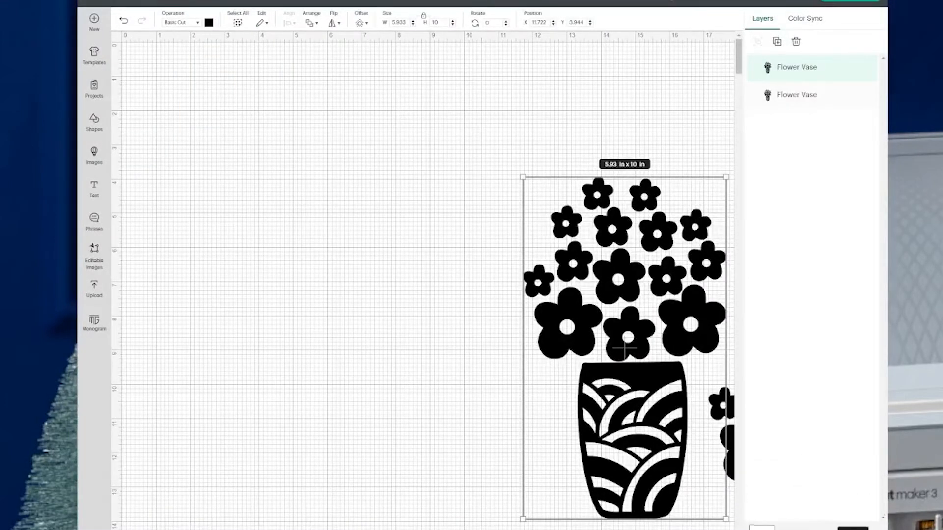
Move this flower vase to the lower-left area of the canvas and hide all its contours, leaving a solid vase.
left_click_drag(624, 233, 240, 343)
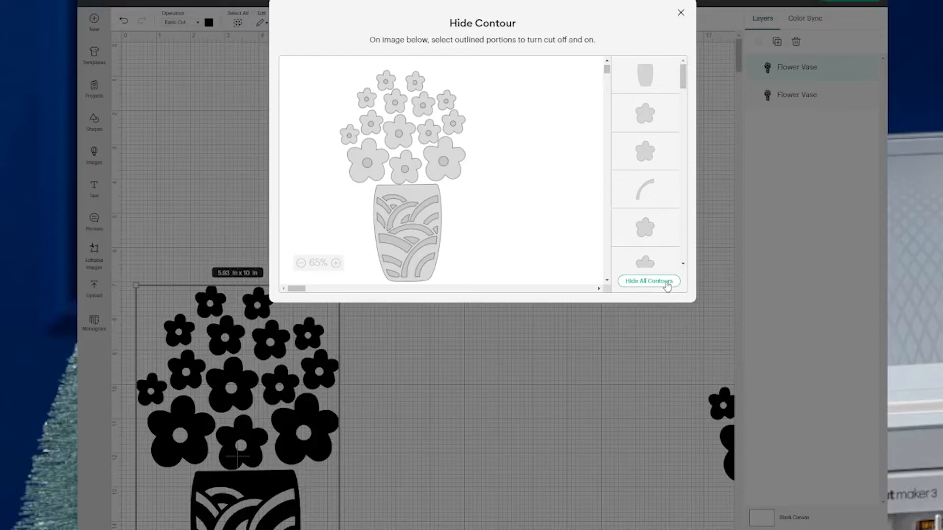
left_click(666, 287)
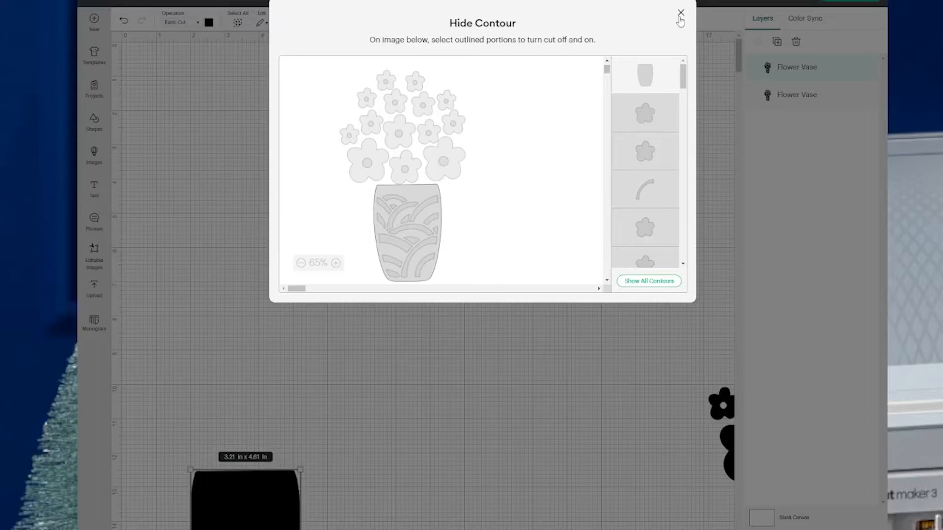
left_click(680, 14)
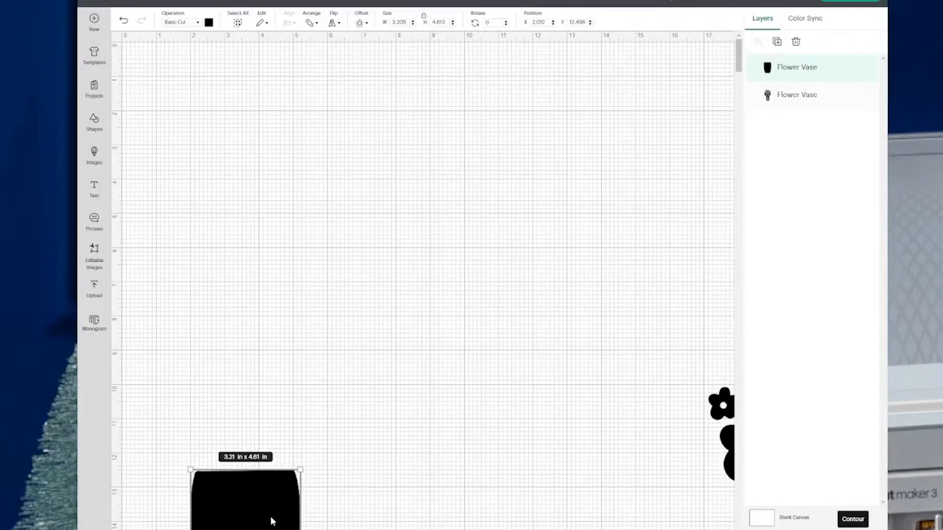
Set the solid vase's material color to light yellow and deselect it.
left_click(209, 23)
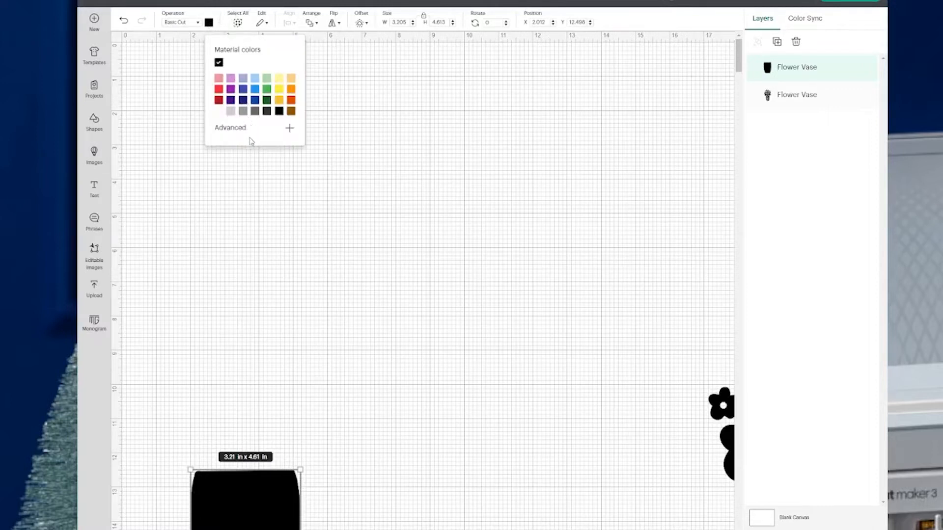
left_click(280, 81)
left_click(372, 484)
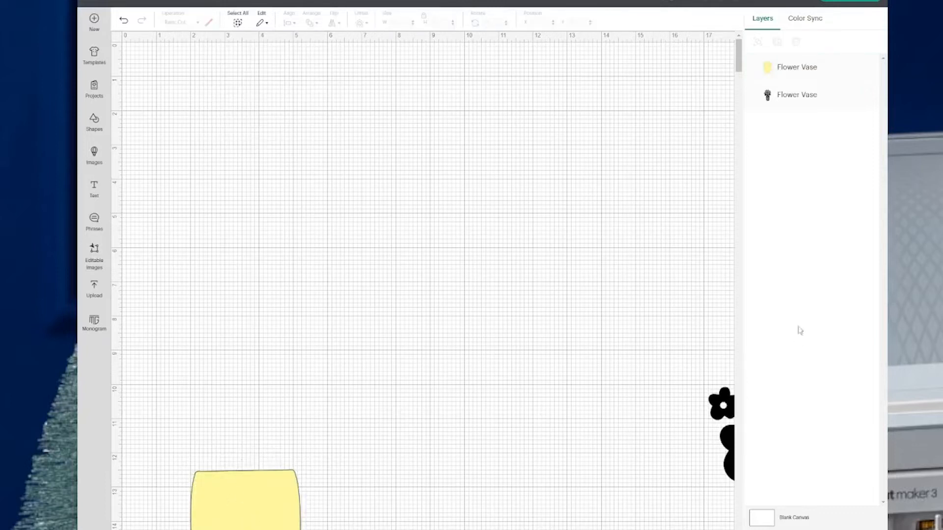
Move the spare flower vase to about X 12.7, Y 2.8 and align a duplicate over the yellow vase.
left_click(721, 417)
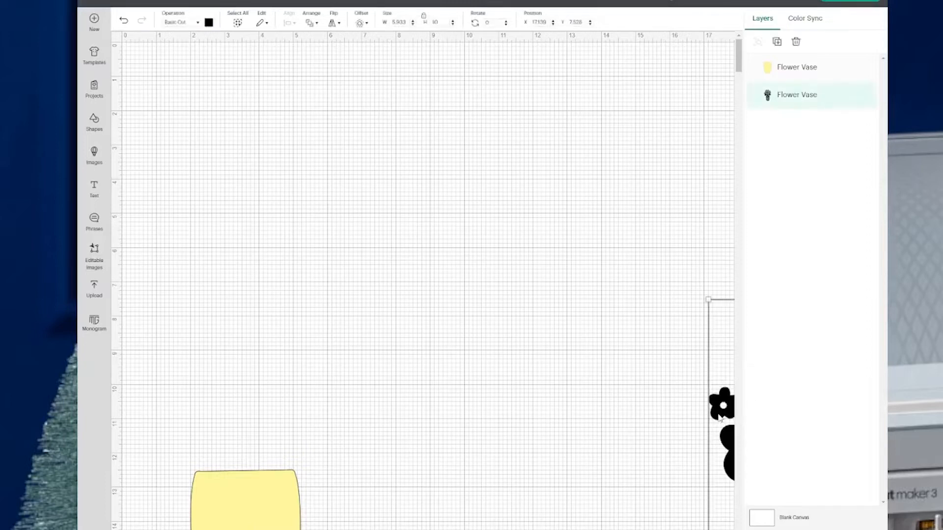
left_click_drag(721, 418, 581, 280)
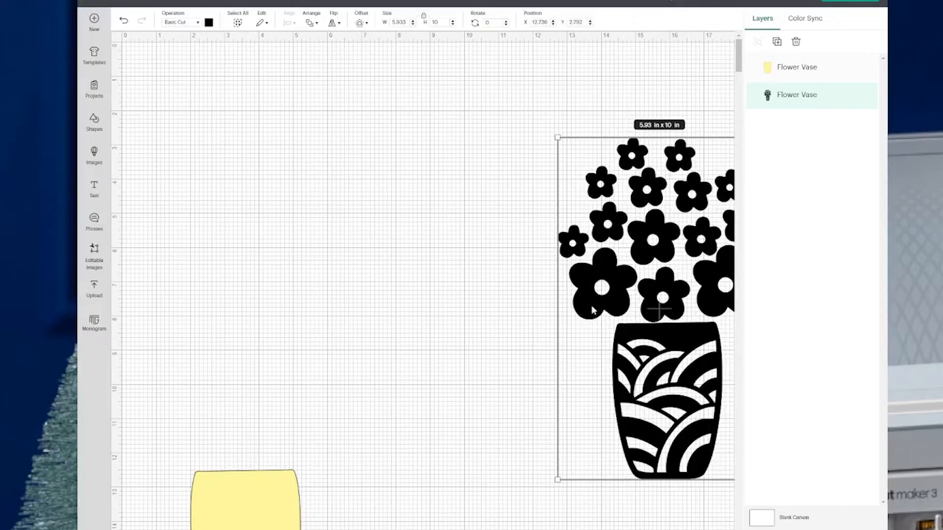
key("ctrl+d")
left_click_drag(592, 309, 171, 457)
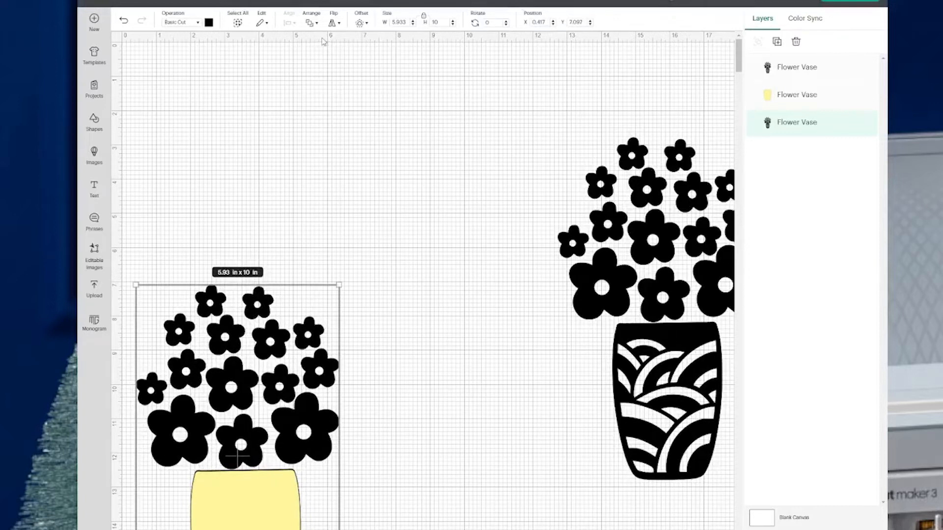
Bring the flower vase copy over the yellow vase to the front and hide all its contours.
left_click(310, 22)
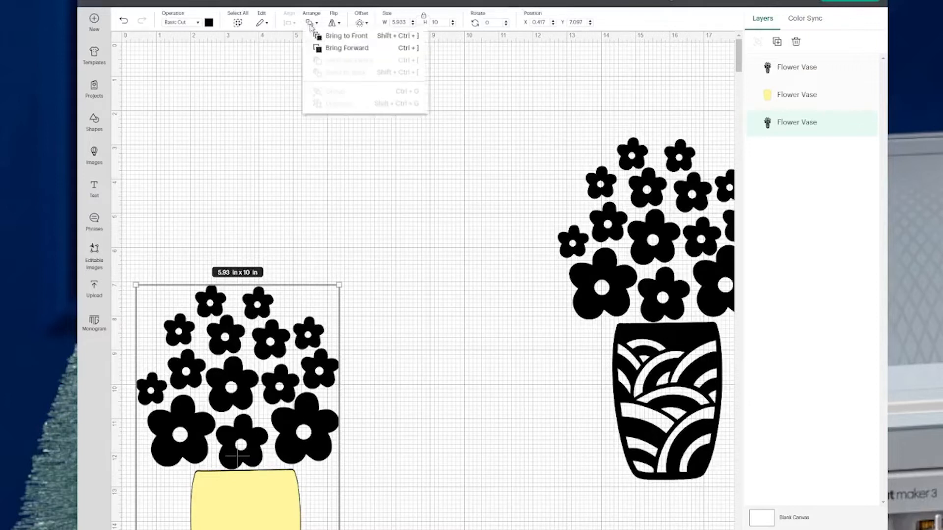
left_click(347, 36)
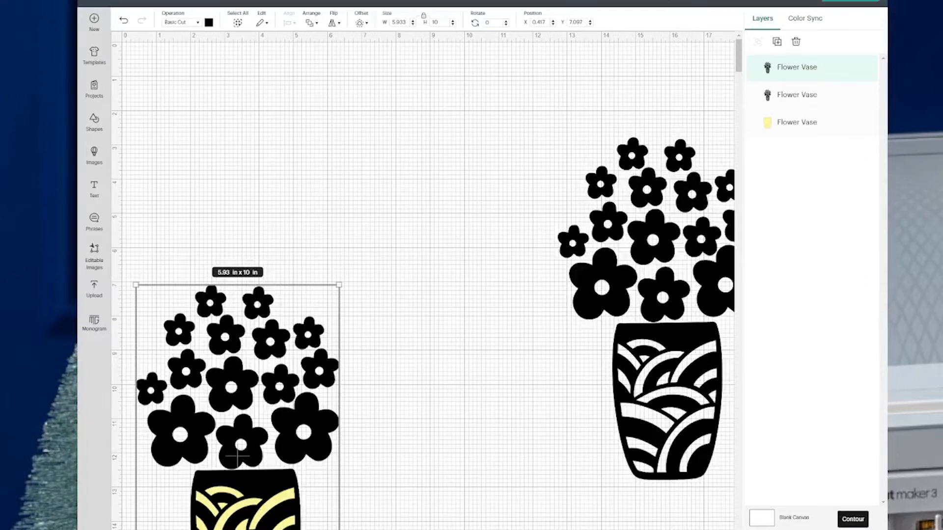
left_click(853, 519)
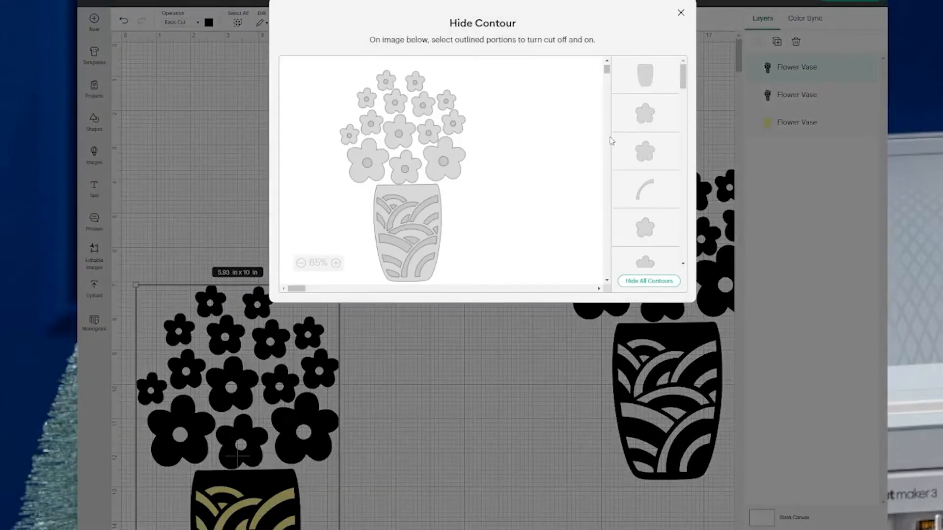
left_click(656, 284)
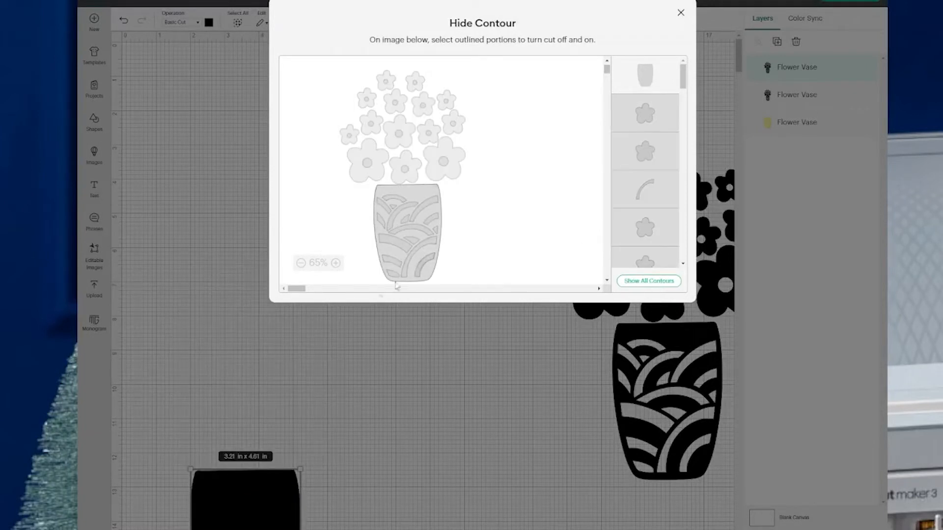
Turn all the curved wave contours inside the vase back on in Hide Contour.
left_click(399, 201)
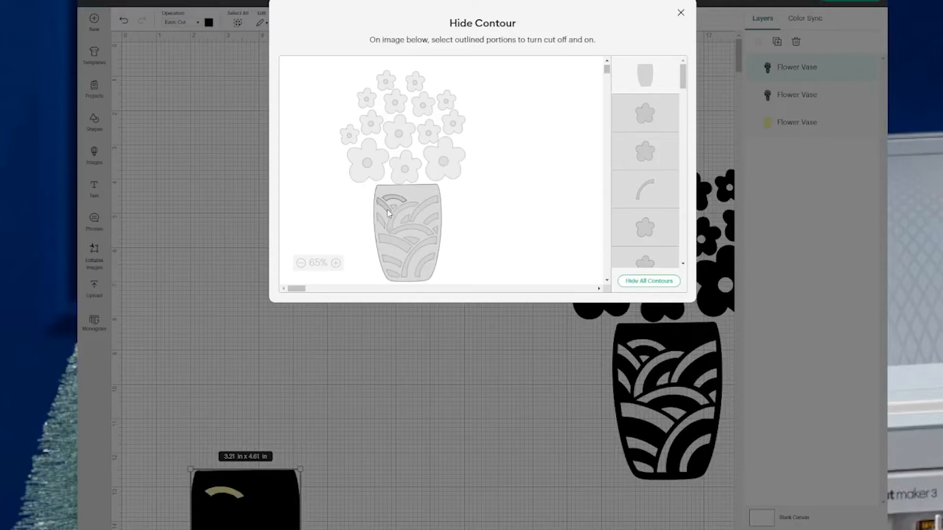
left_click(391, 221)
left_click(393, 214)
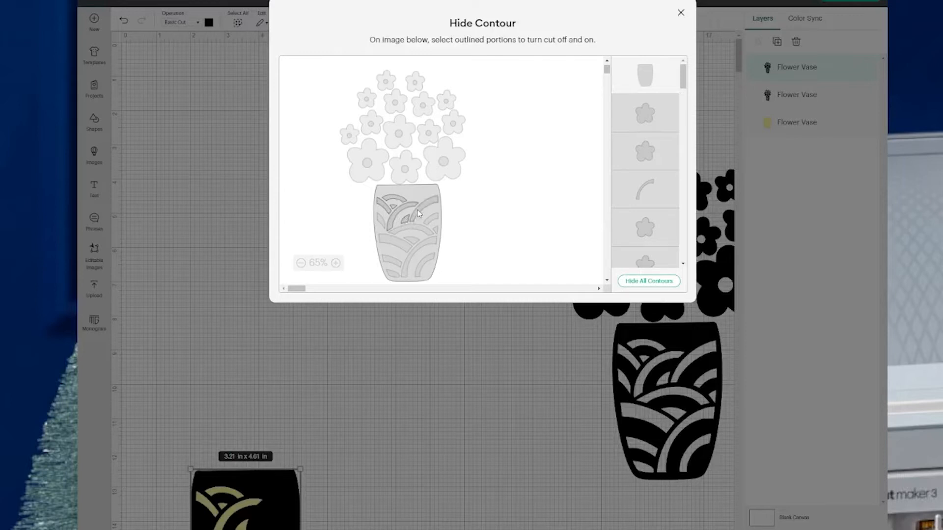
left_click(432, 220)
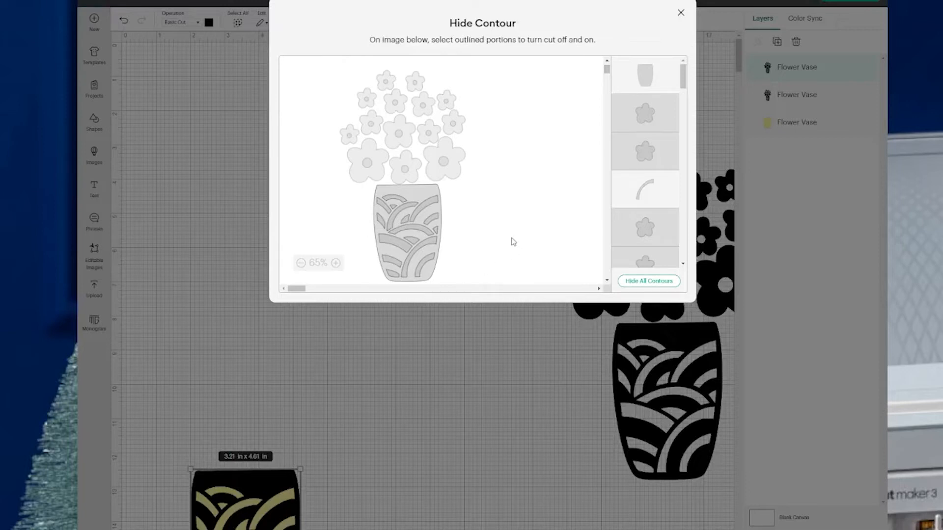
Hide the outer vase contour so only the wave pattern pieces stay, and close Hide Contour.
left_click(652, 82)
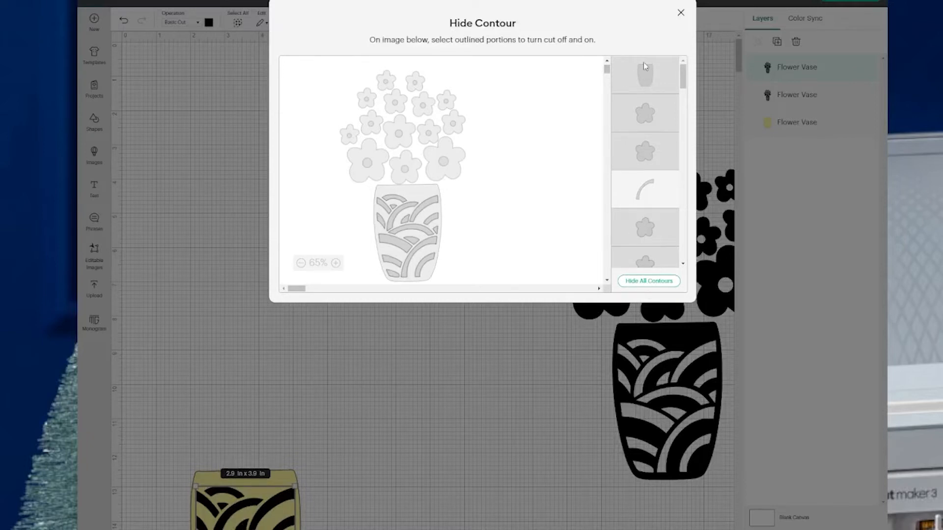
left_click(649, 73)
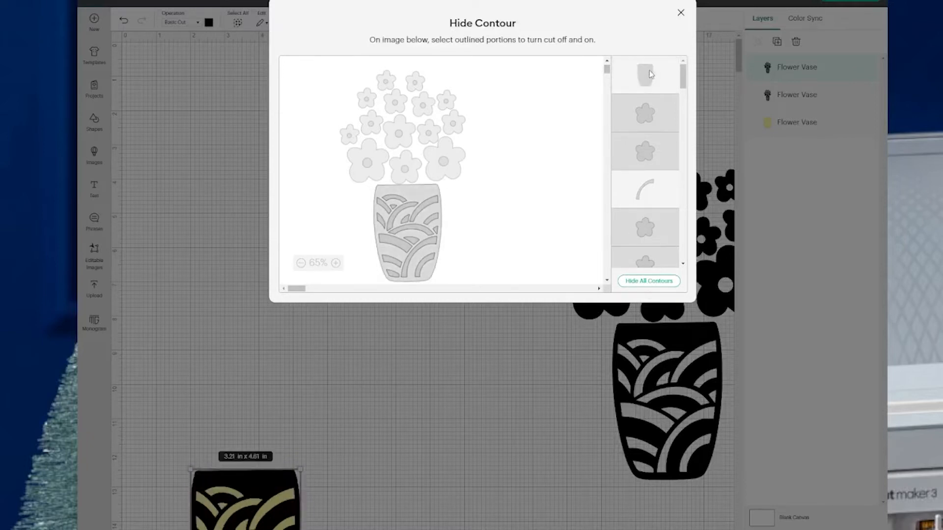
left_click(649, 74)
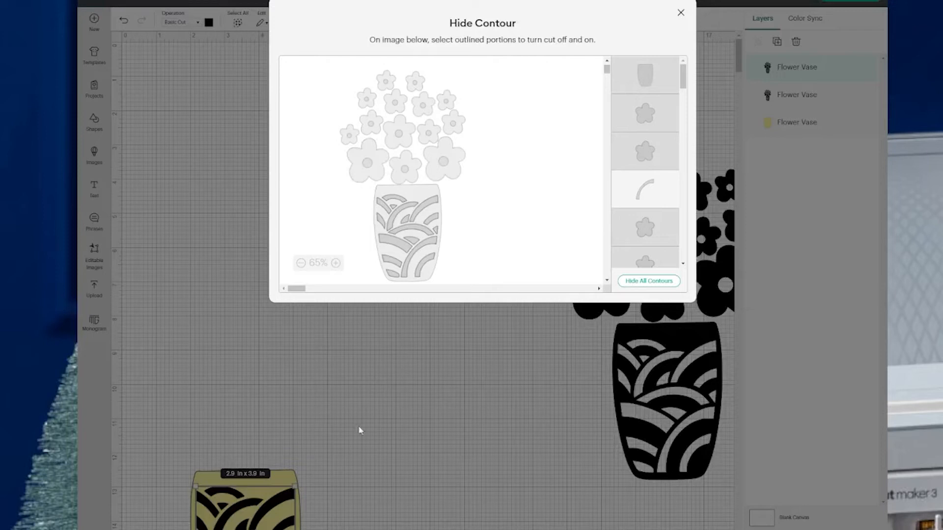
left_click(683, 14)
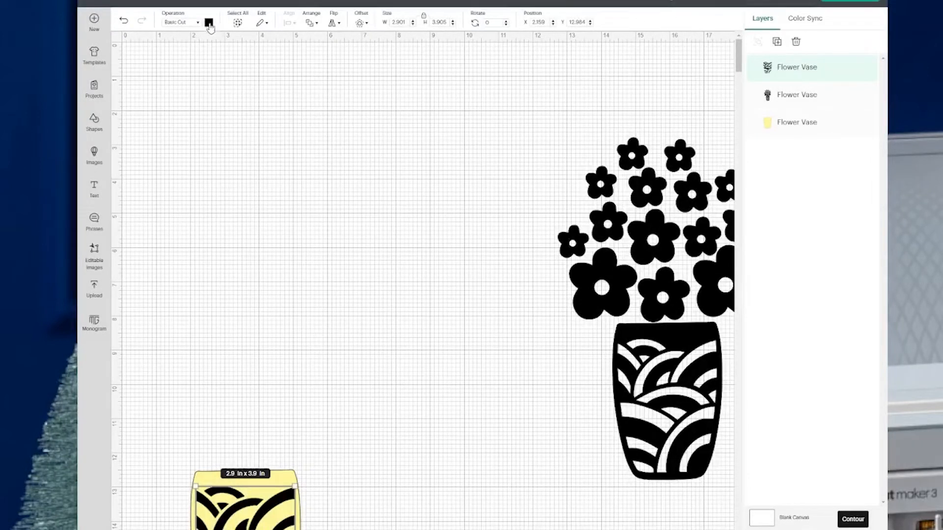
Try dark red on the wave pattern layer, then set its material color to dark purple.
left_click(209, 23)
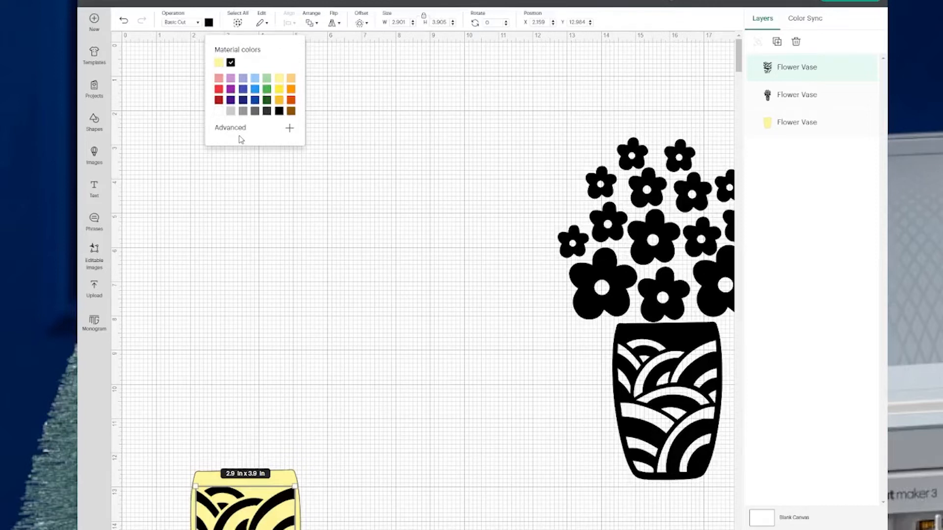
left_click(219, 101)
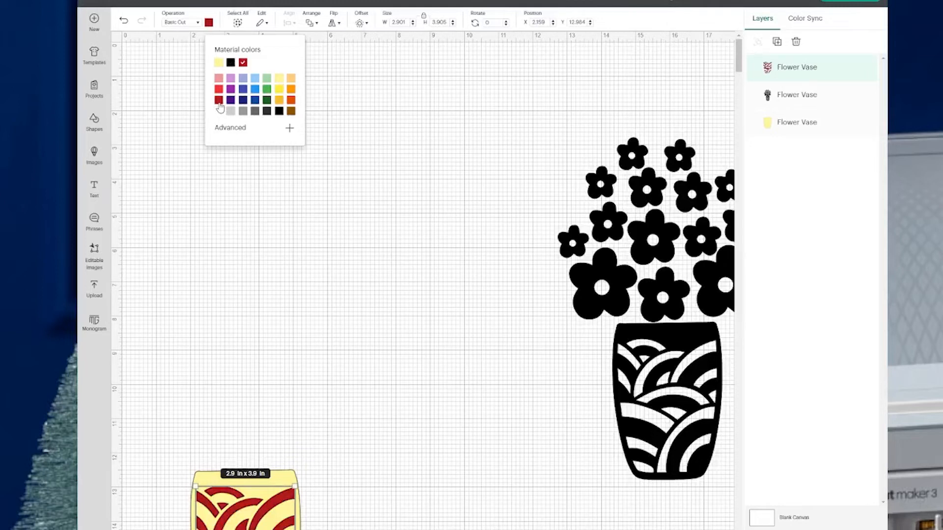
left_click(231, 101)
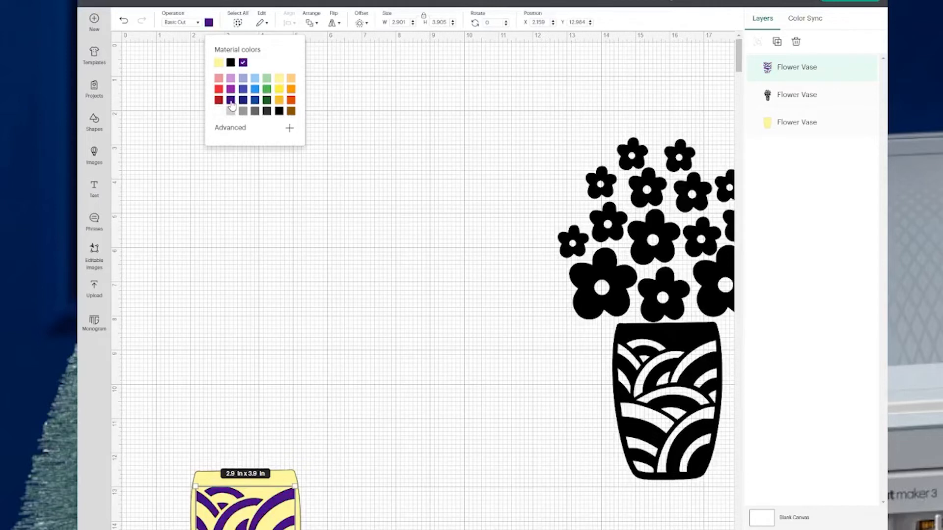
Duplicate the black flower vase image and align the copy over the yellow vase.
left_click(427, 397)
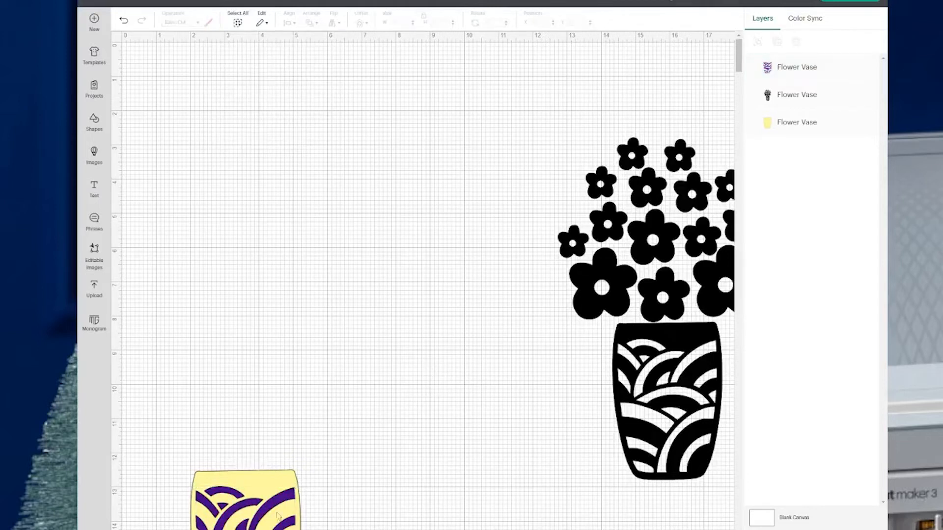
left_click(653, 303)
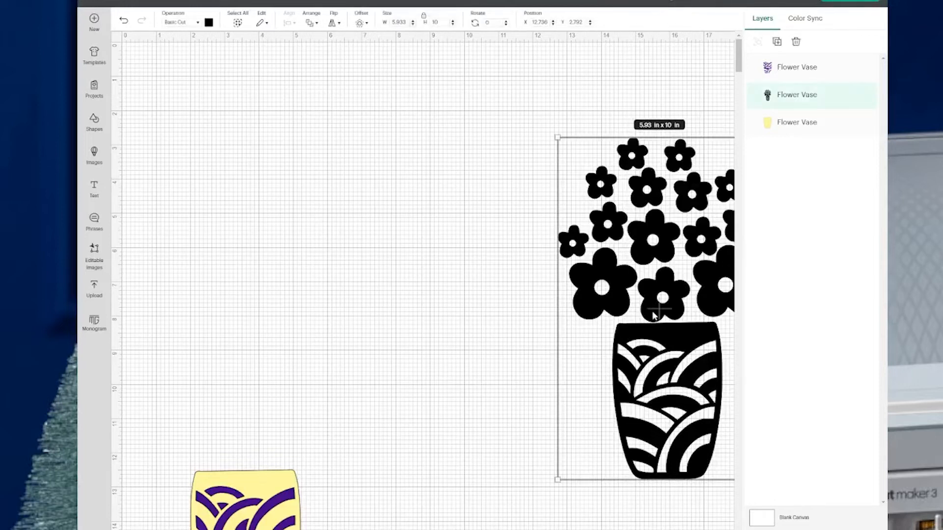
key("ctrl+d")
left_click_drag(653, 314, 234, 462)
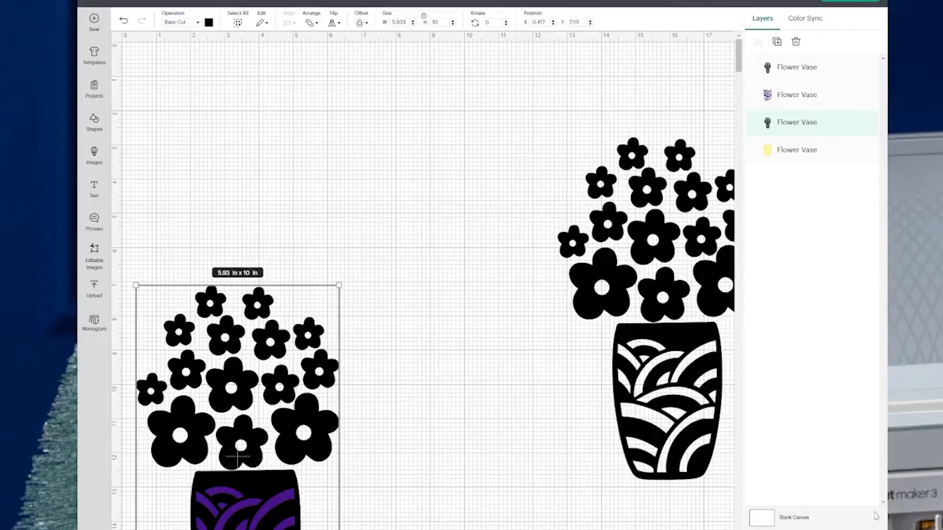
Hide all contours of the copy, then turn four flowers back on: large lower-left, right-edge, upper-middle and top-right.
left_click(853, 519)
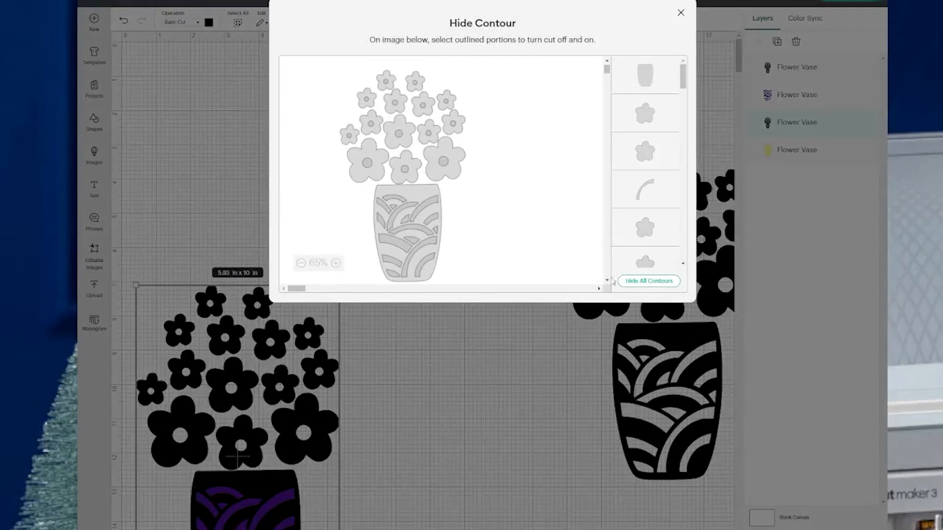
left_click(632, 281)
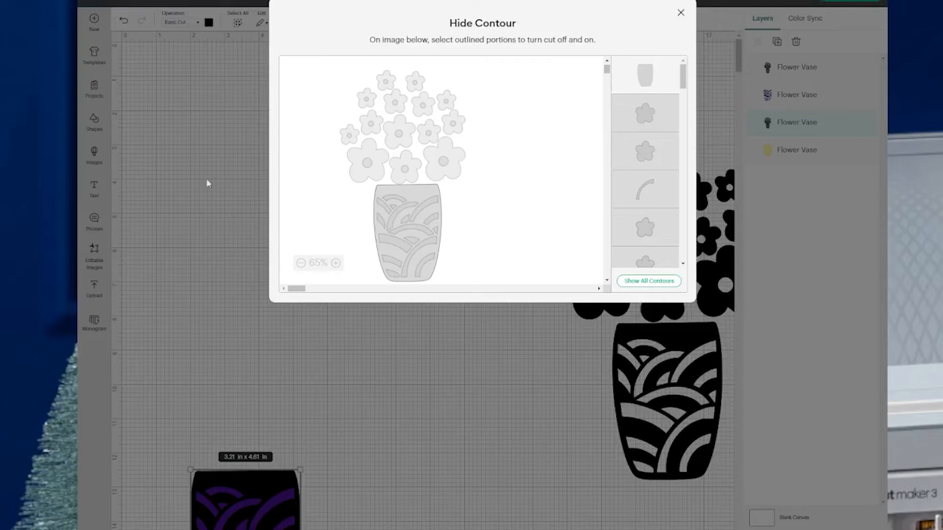
left_click(374, 176)
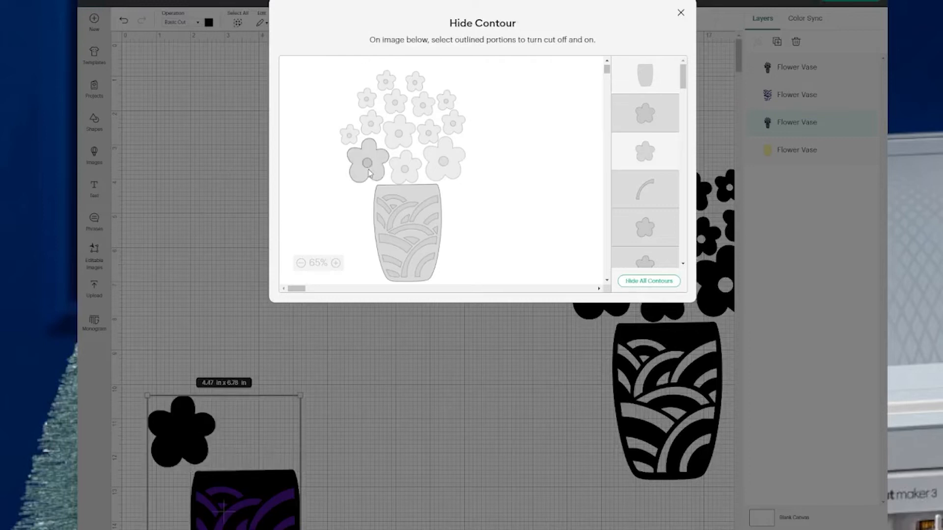
left_click(369, 166)
left_click(454, 124)
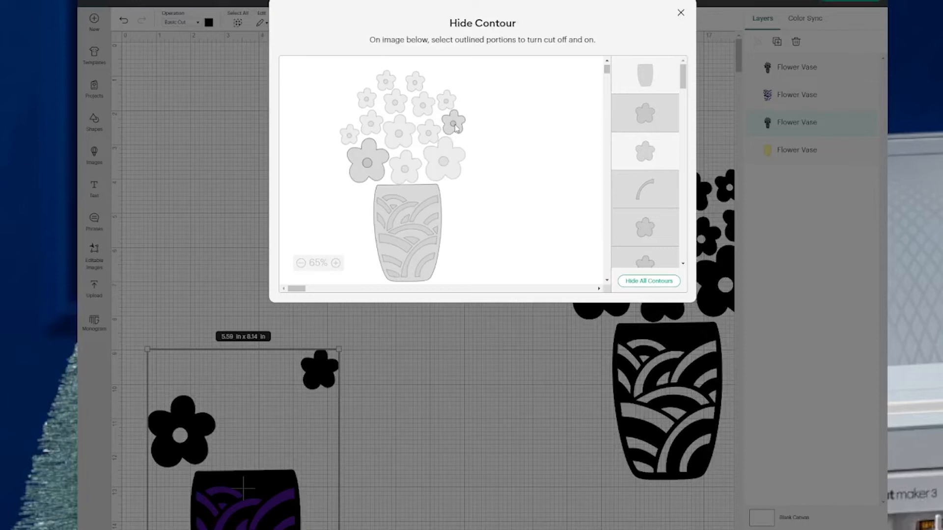
left_click(454, 125)
left_click(392, 108)
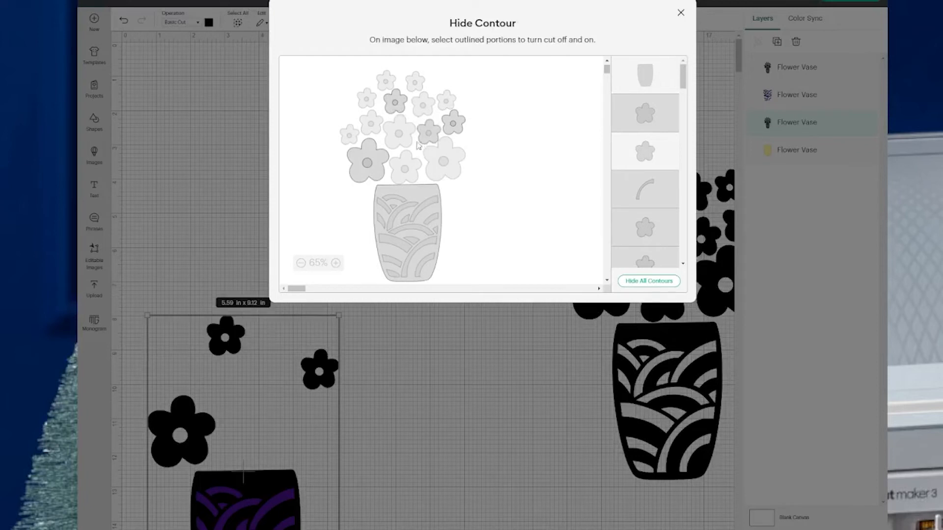
left_click(423, 84)
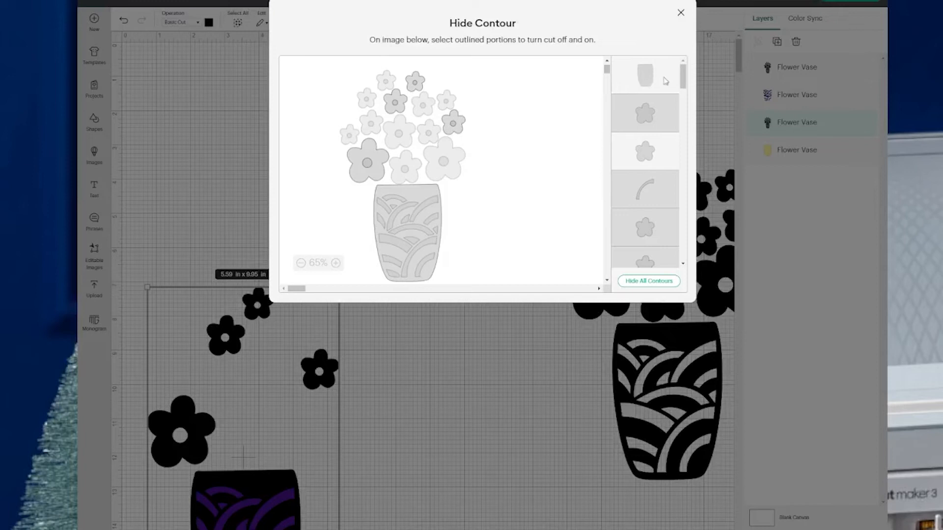
Hide the vase contour in that copy and set the material color of its four flowers to dark red.
left_click(649, 86)
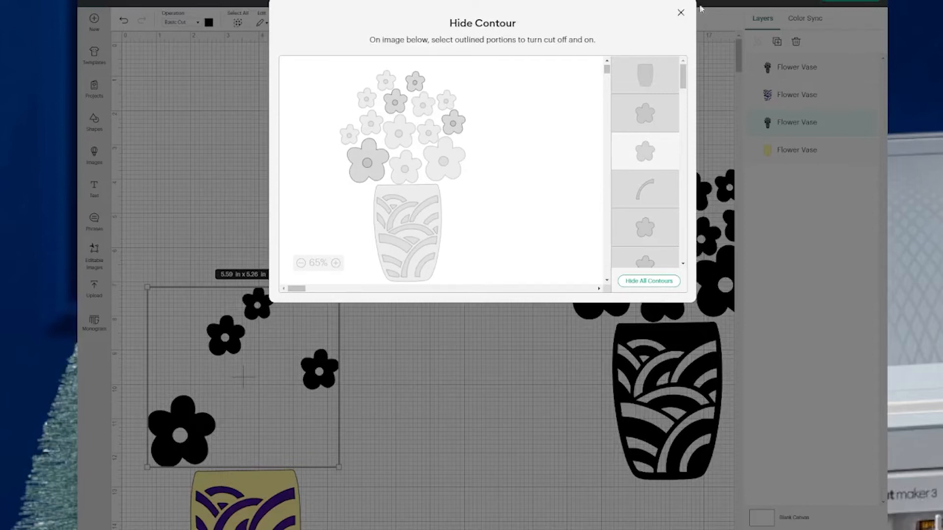
left_click(681, 12)
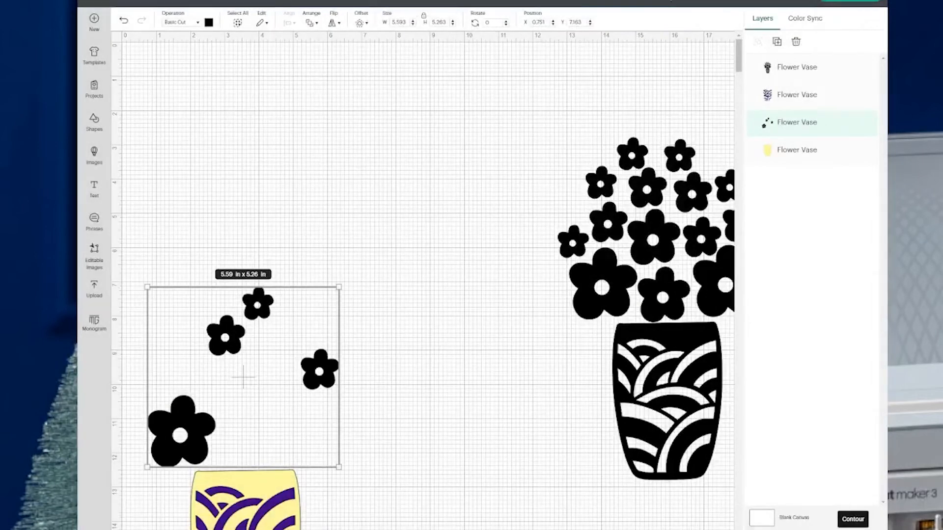
left_click(209, 23)
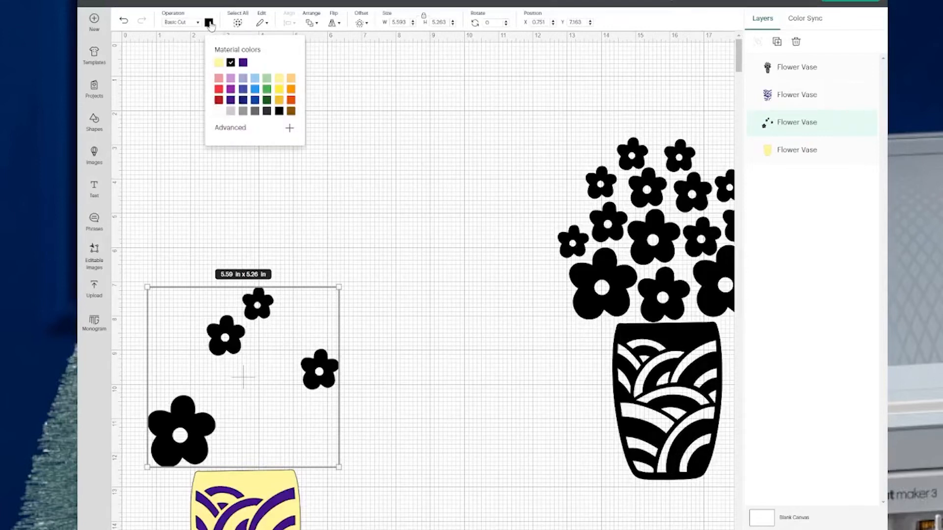
left_click(219, 101)
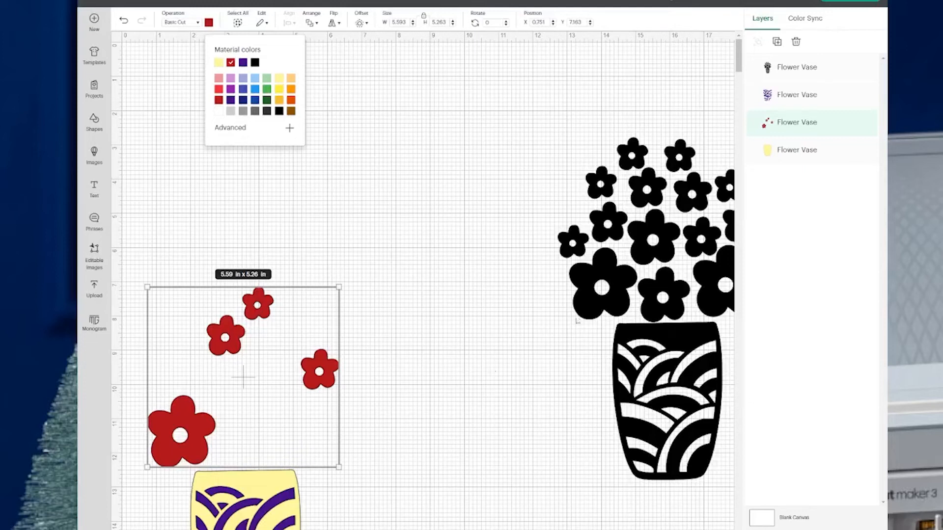
Make another duplicate of the full black flower vase and place it over the red flowers and yellow vase.
left_click(664, 294)
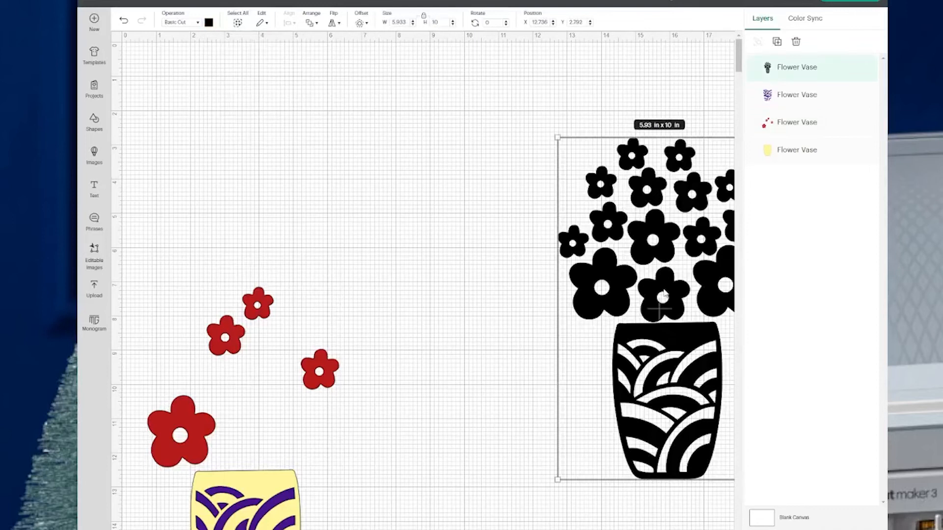
key("ctrl+d")
left_click_drag(664, 294, 244, 438)
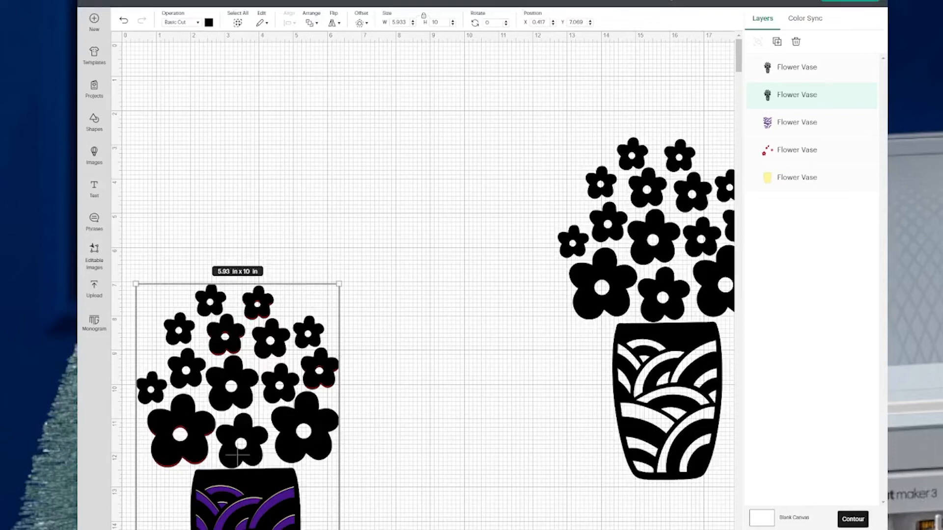
Hide all contours of the new copy, then turn on its large lower-right, large central and small far-left flowers.
left_click(852, 519)
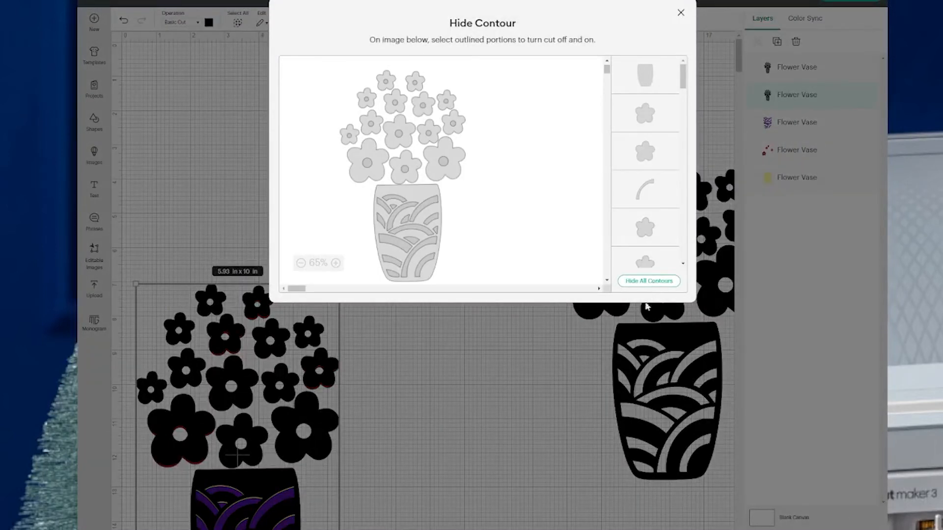
left_click(658, 287)
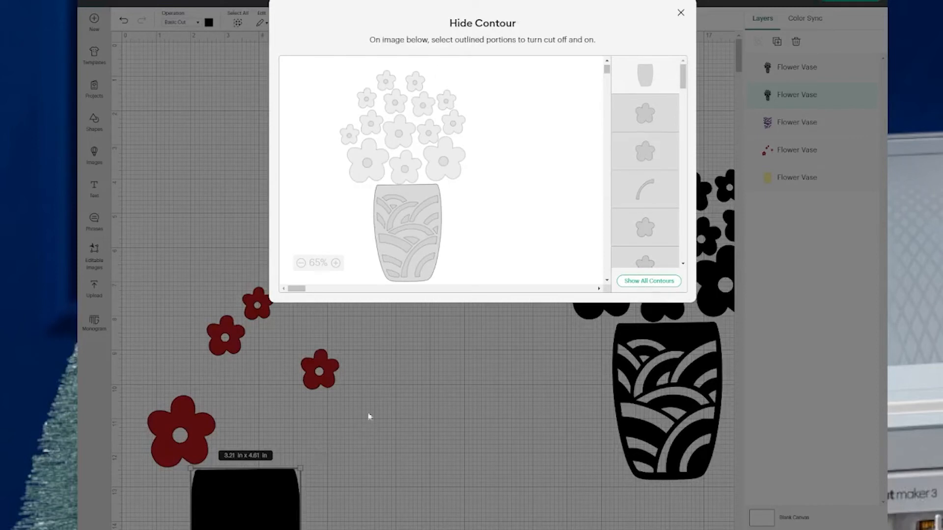
left_click(434, 175)
left_click(443, 164)
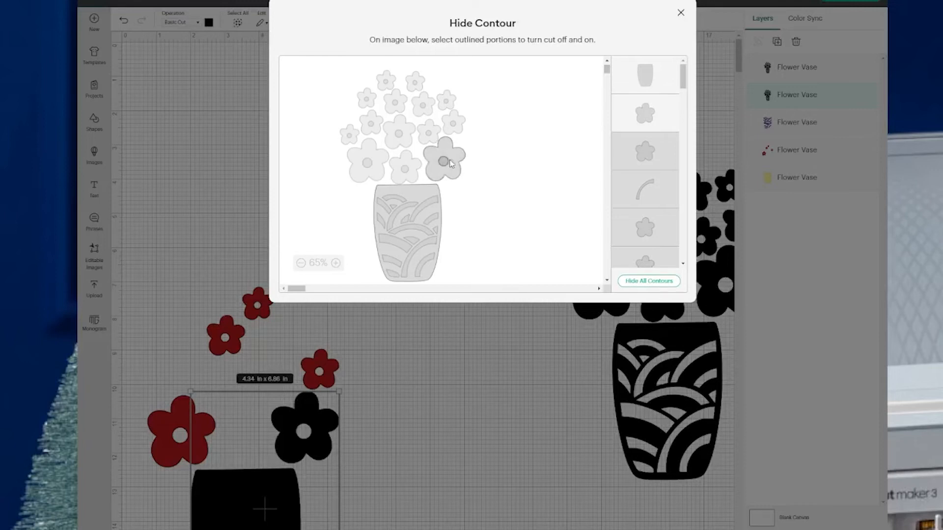
left_click(403, 137)
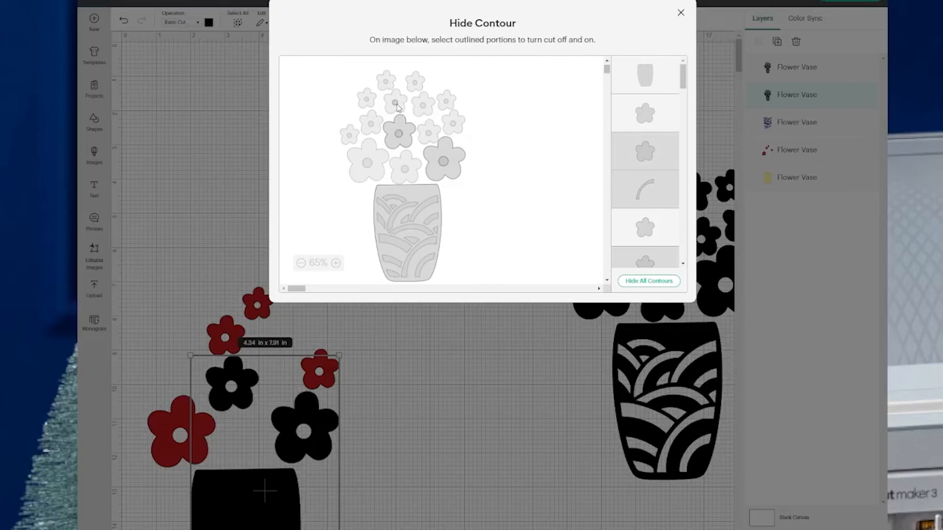
left_click(355, 143)
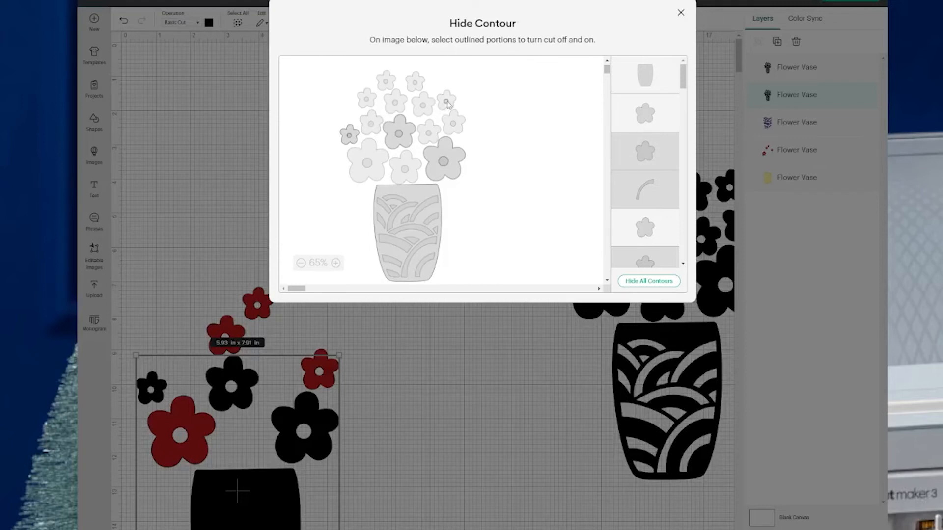
left_click(452, 129)
left_click(453, 124)
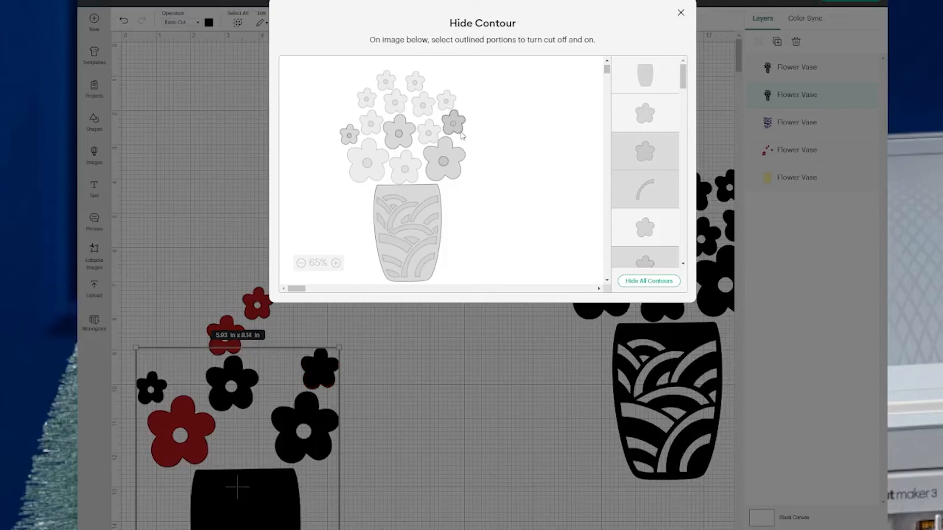
left_click(454, 124)
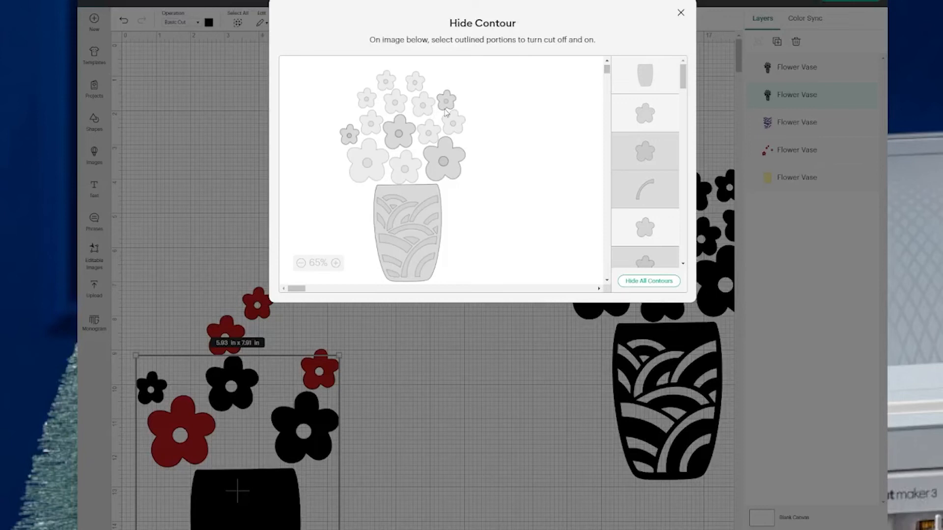
Turn on the small upper-right, top-right and upper-left flowers with their centers, and close Hide Contour.
left_click(446, 107)
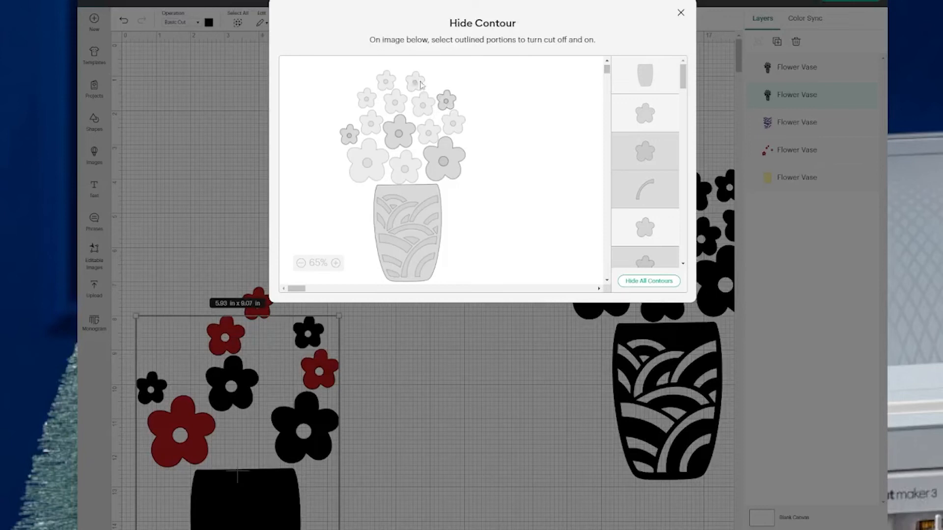
left_click(424, 83)
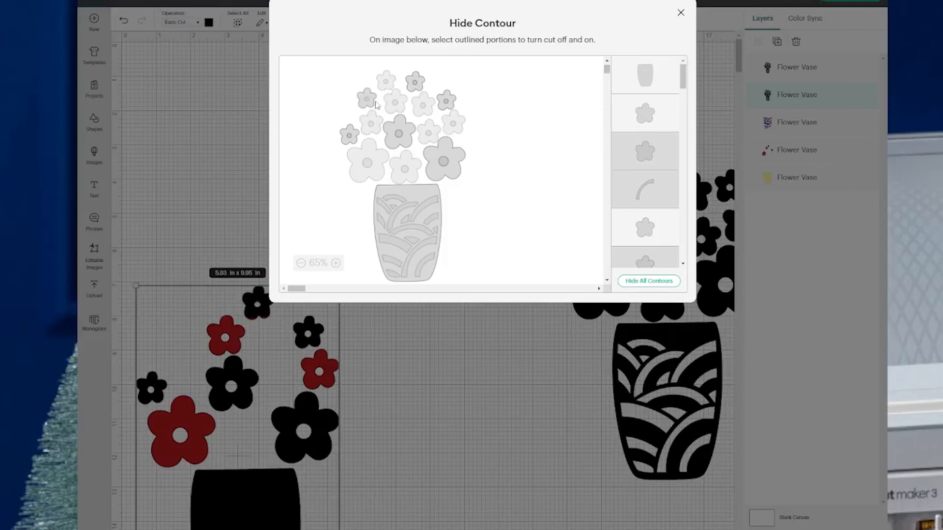
left_click(367, 102)
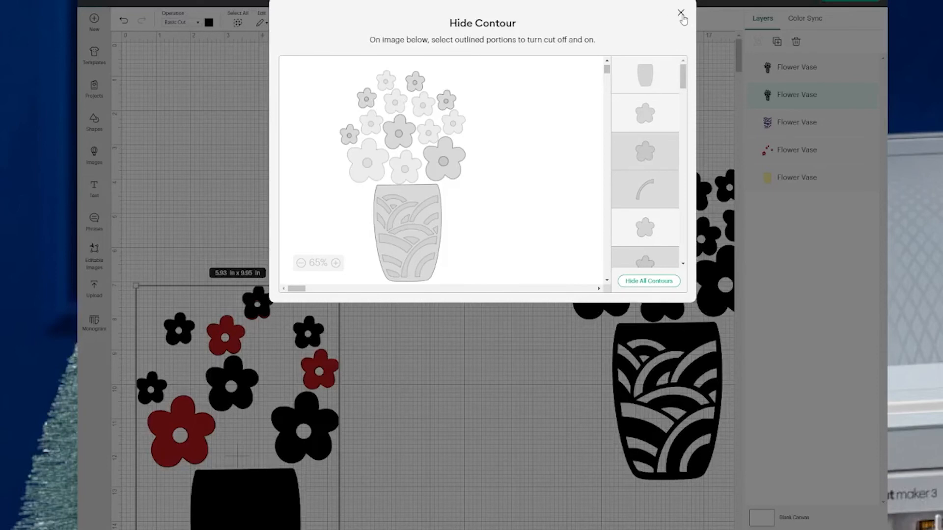
left_click(681, 14)
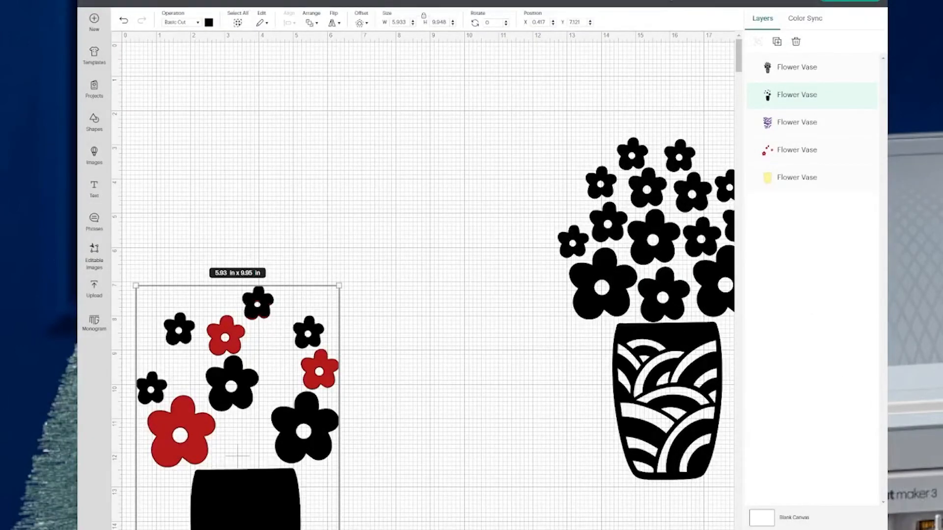
Reopen Hide Contour for the new copy and hide its vase so only the flowers stay.
left_click(852, 519)
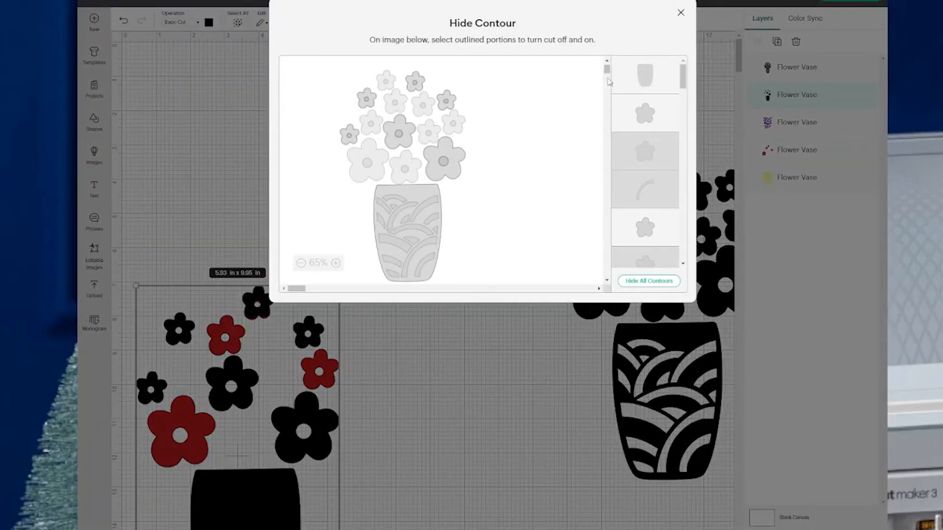
left_click(645, 79)
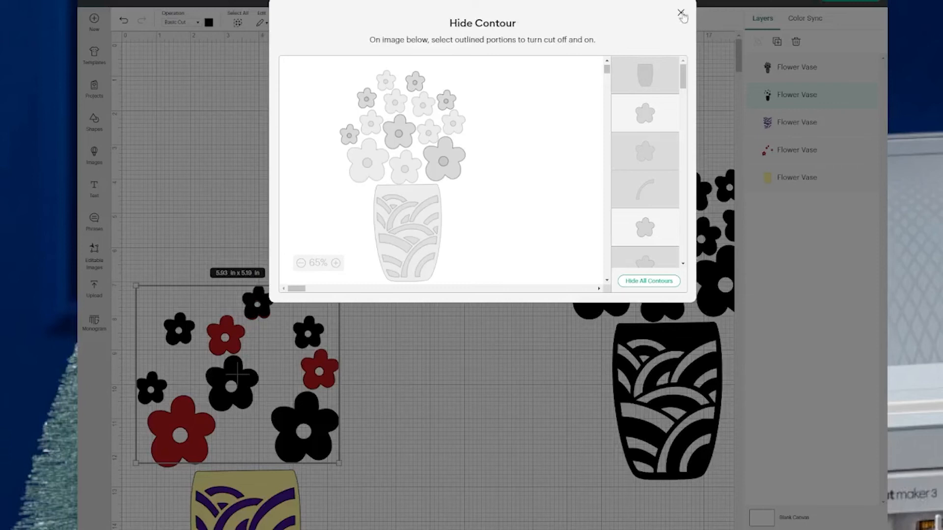
left_click(681, 13)
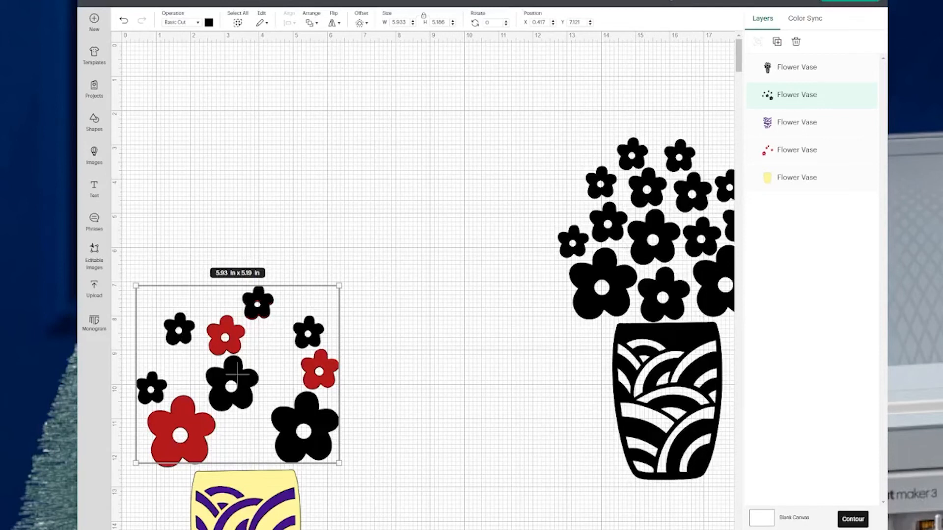
Hide the black top-right flower covering the red one, and turn on the top-left flower with its center instead.
left_click(853, 519)
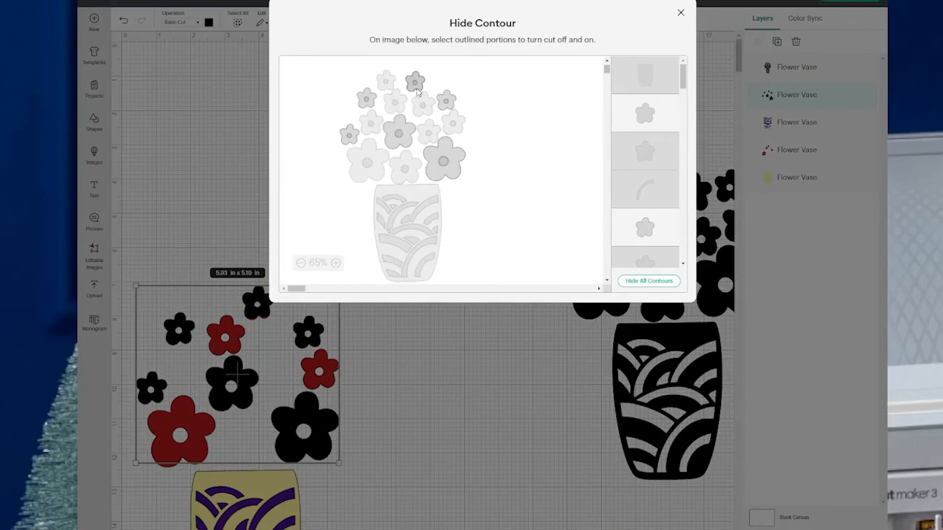
left_click(417, 92)
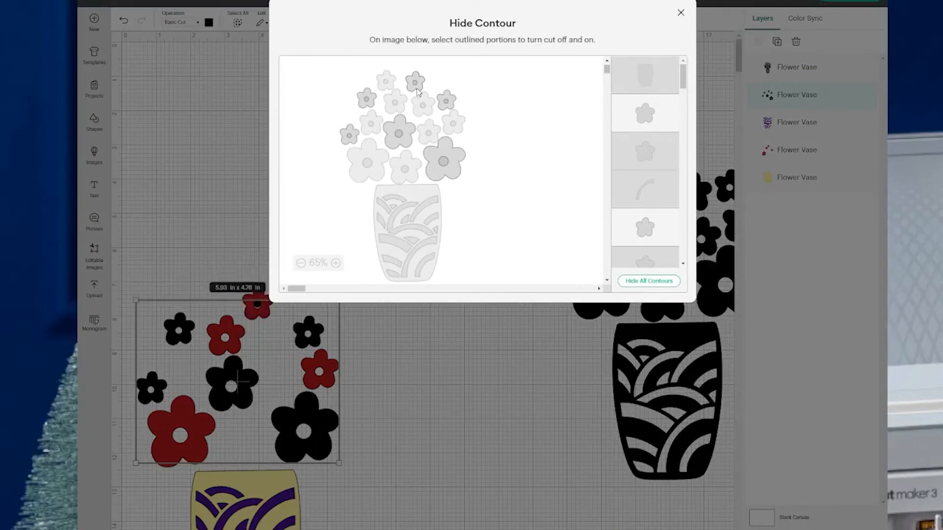
left_click(415, 84)
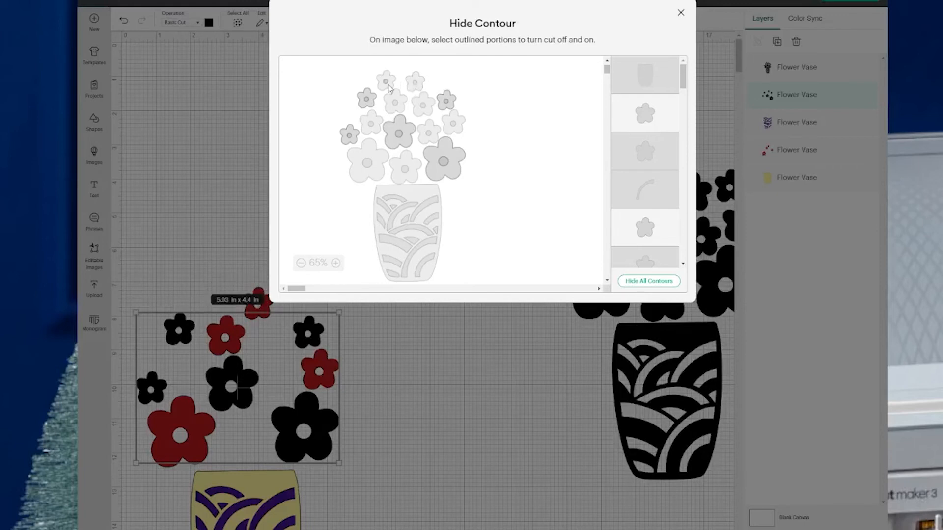
left_click(387, 86)
left_click(387, 85)
left_click(386, 86)
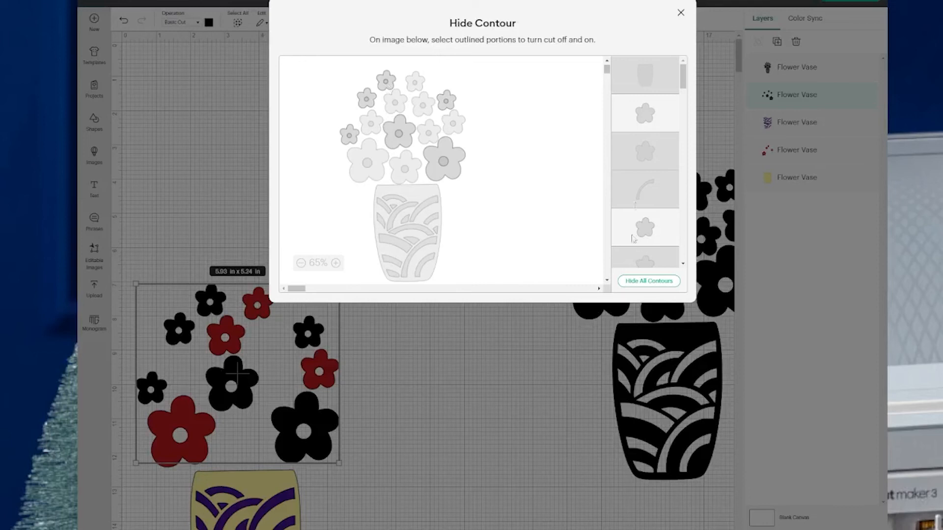
left_click(681, 12)
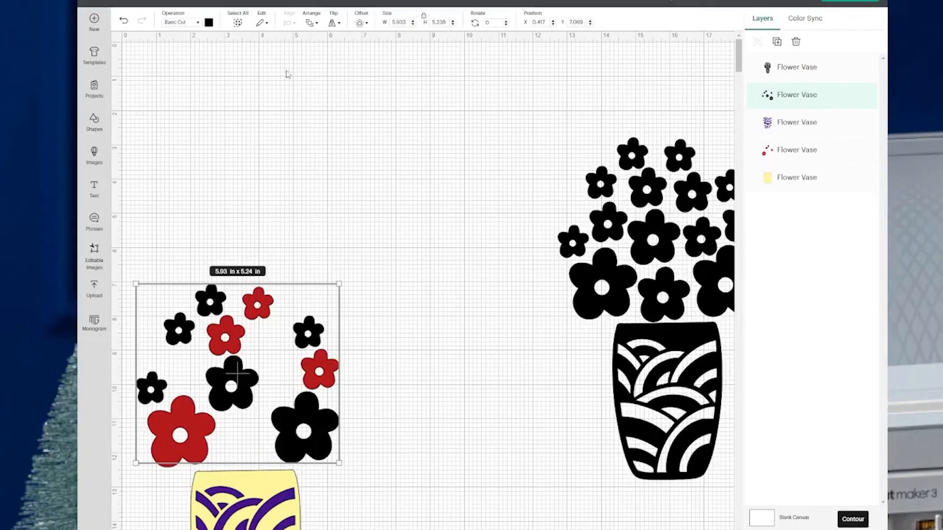
Recolor the selected black flower layer to bright blue.
left_click(209, 23)
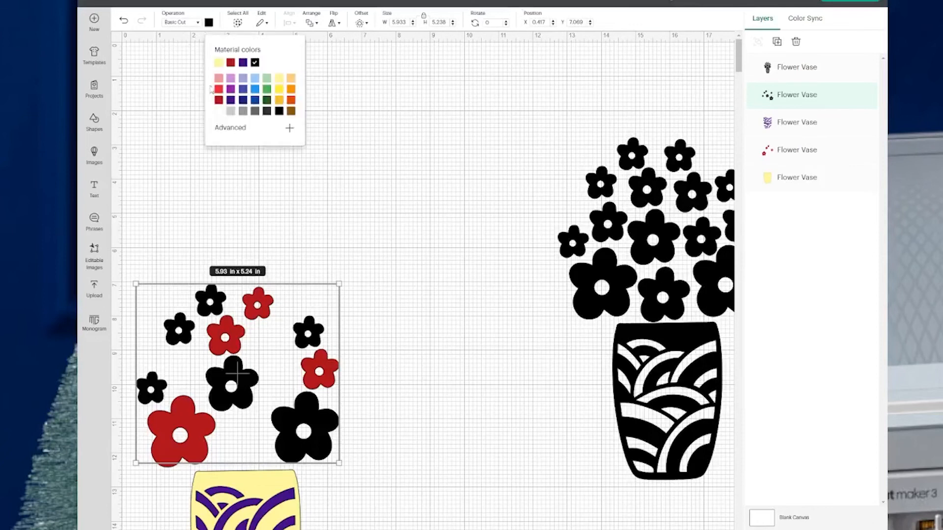
left_click(254, 91)
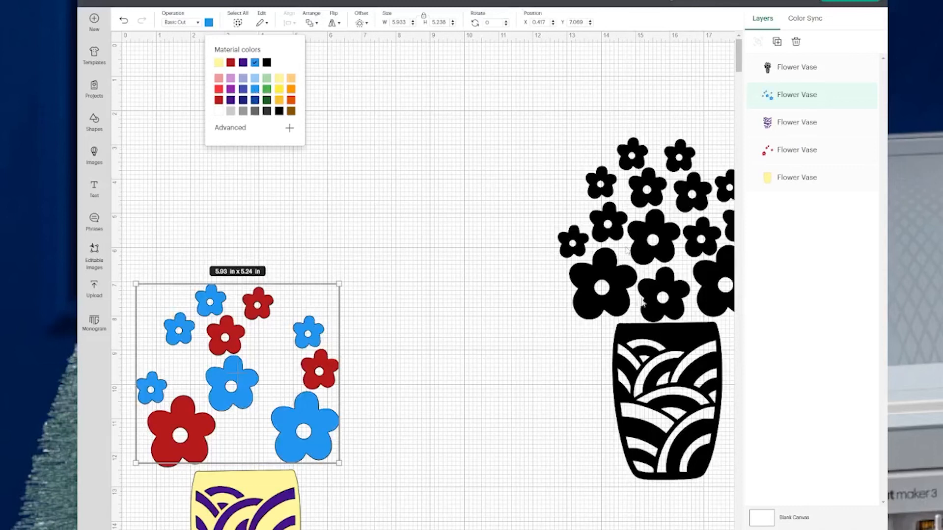
Duplicate the original black flower vase and place the copy directly over the colored design.
left_click(666, 346)
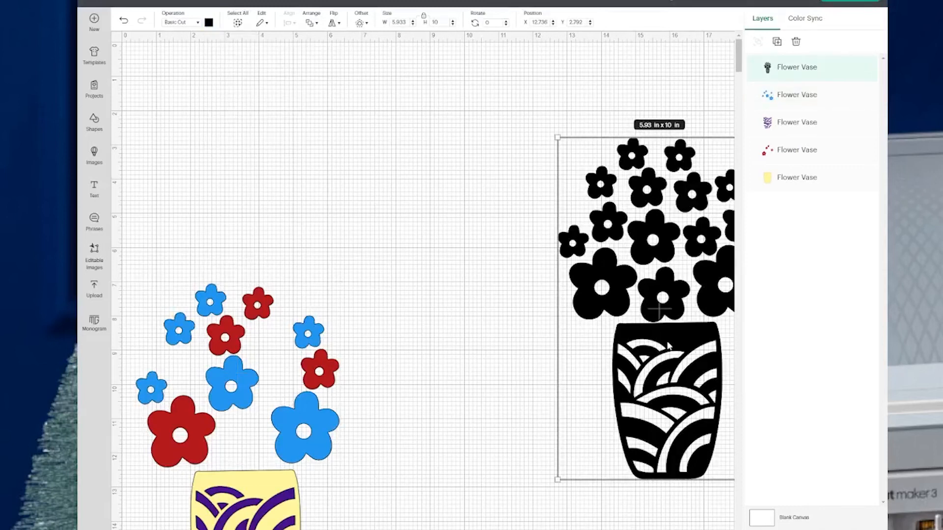
key("ctrl+d")
left_click_drag(557, 367, 245, 488)
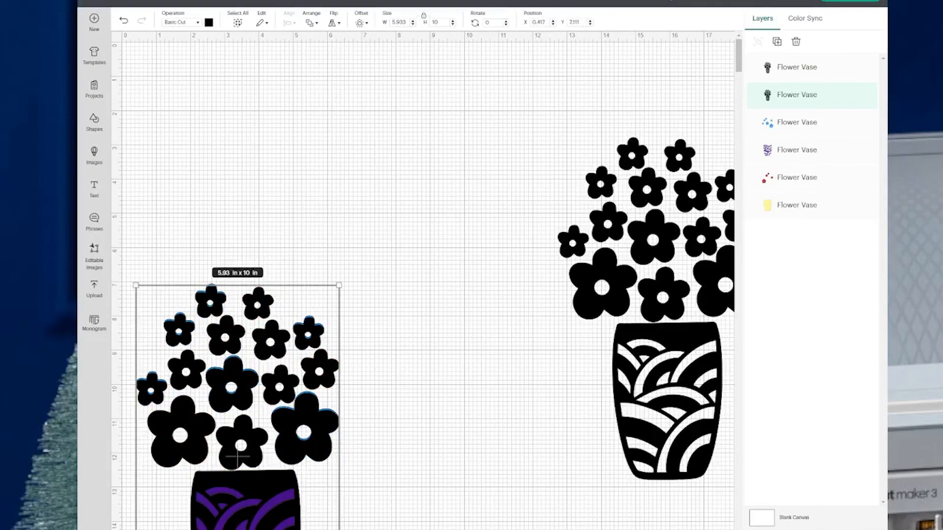
Hide all contours of the new copy, then turn on the four flowers not yet red or blue, with their centers.
left_click(852, 519)
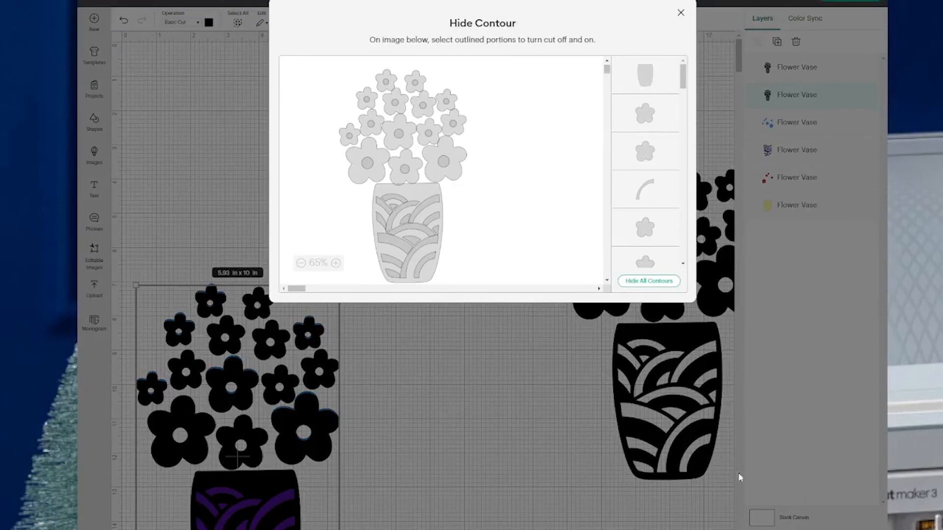
left_click(645, 283)
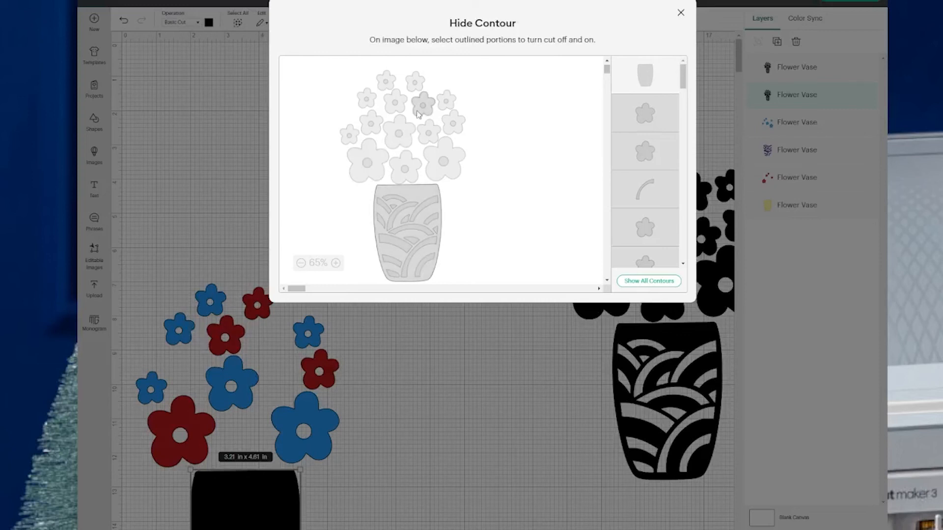
left_click(418, 114)
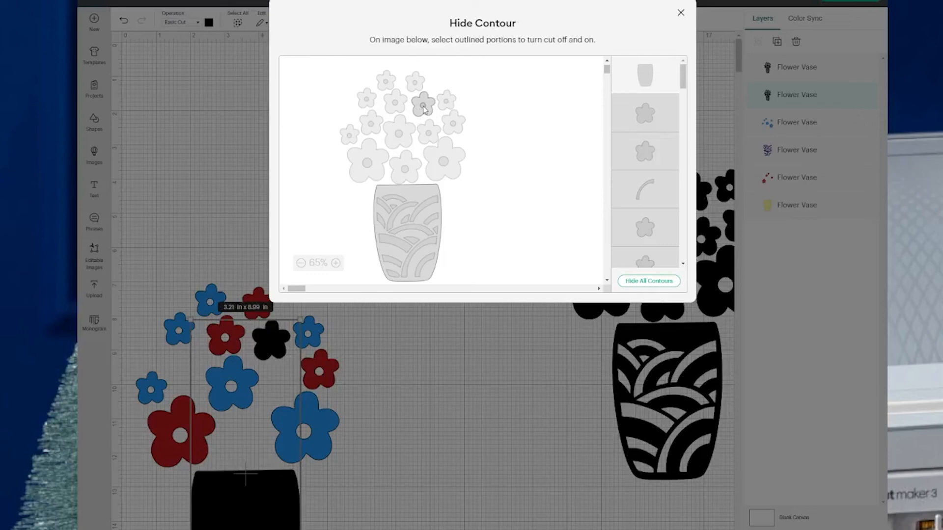
left_click(428, 132)
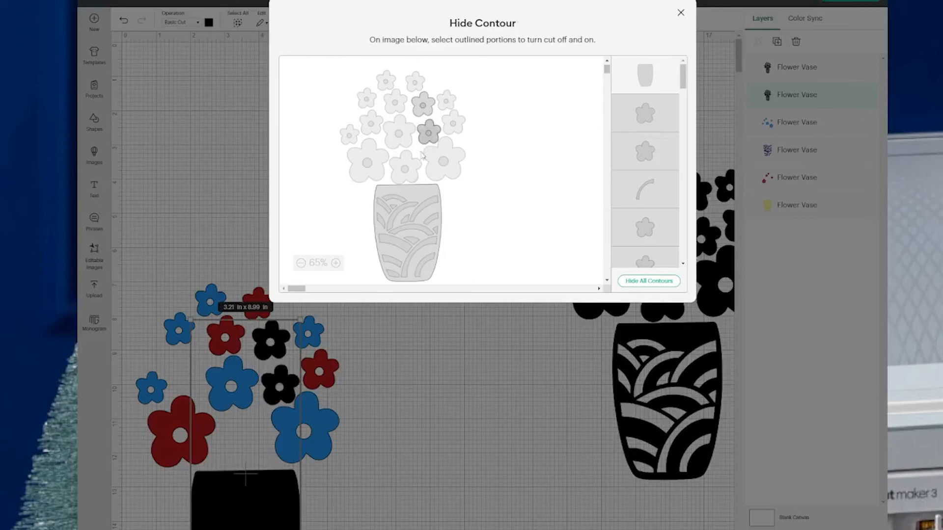
left_click(411, 174)
left_click(405, 171)
left_click(369, 133)
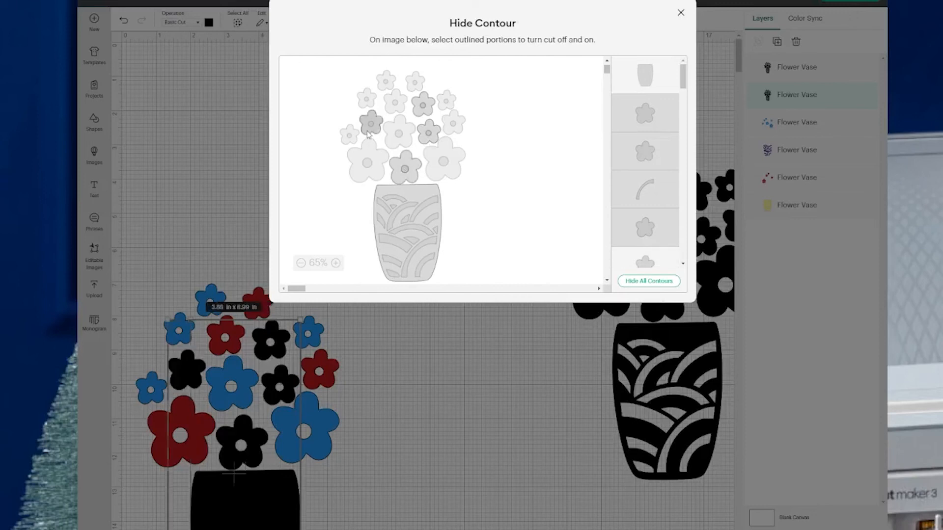
left_click(370, 126)
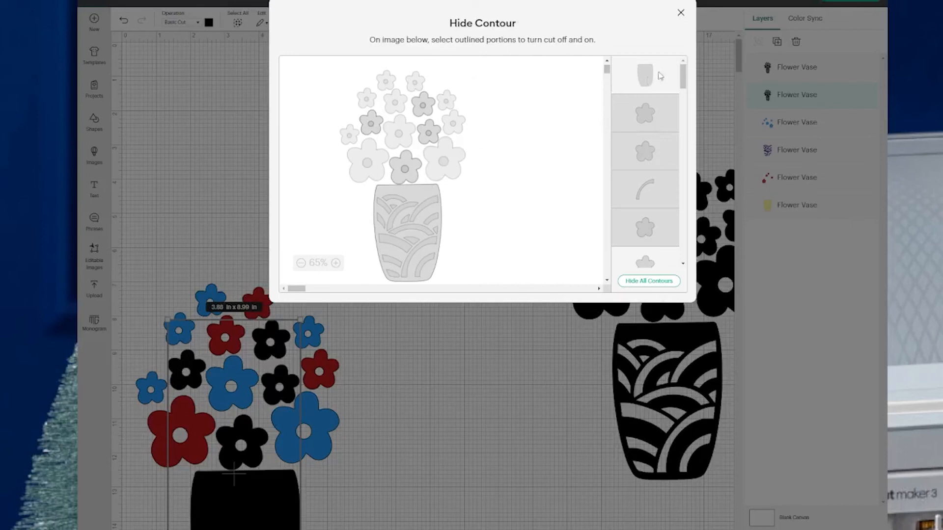
Hide the vase contour of the new copy so only its flowers stay, and close Hide Contour.
left_click(654, 82)
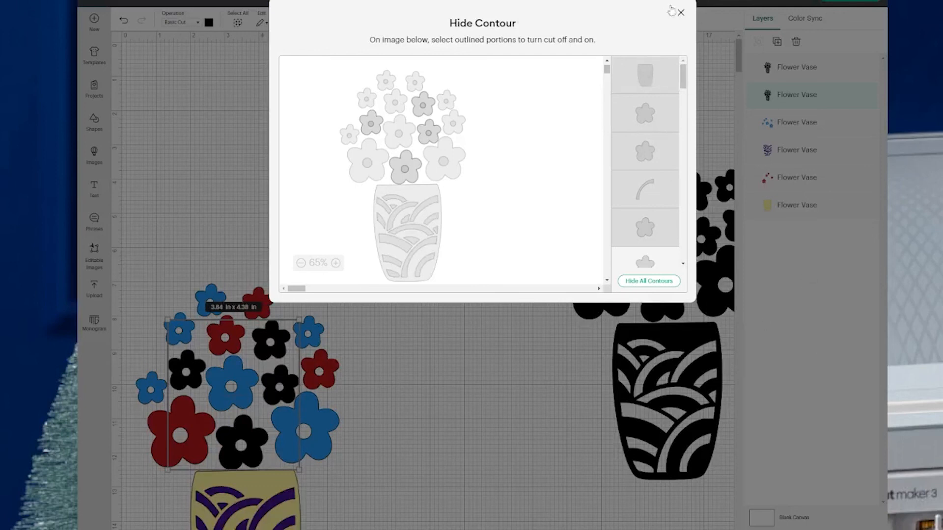
left_click(681, 13)
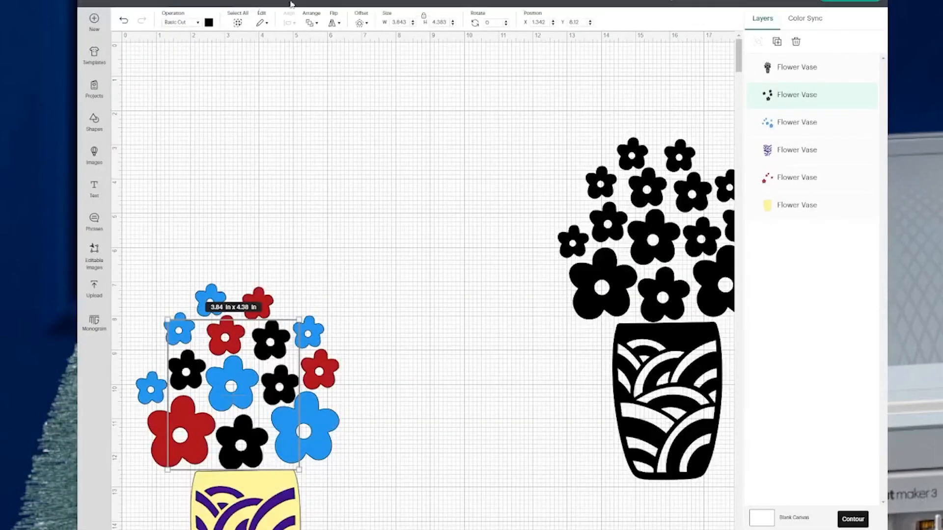
Recolor the new black flower layer to purple and deselect it.
left_click(208, 23)
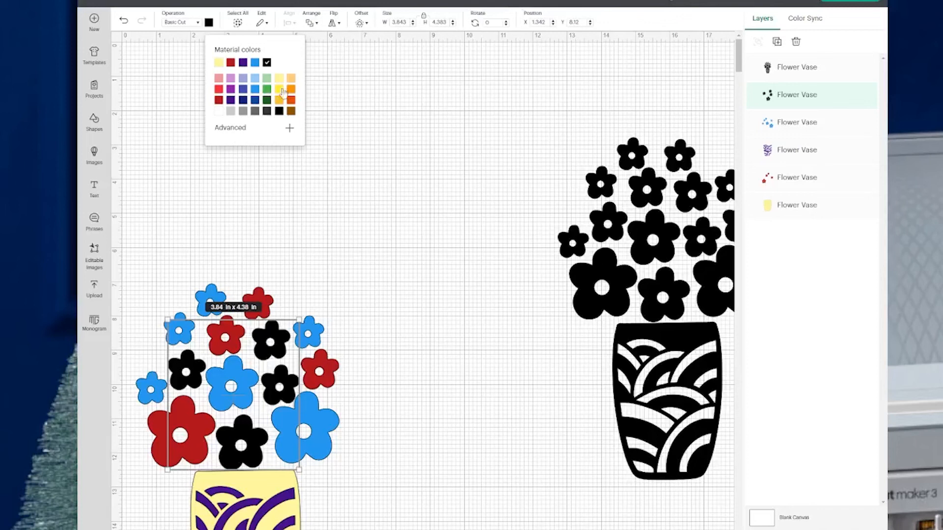
left_click(230, 89)
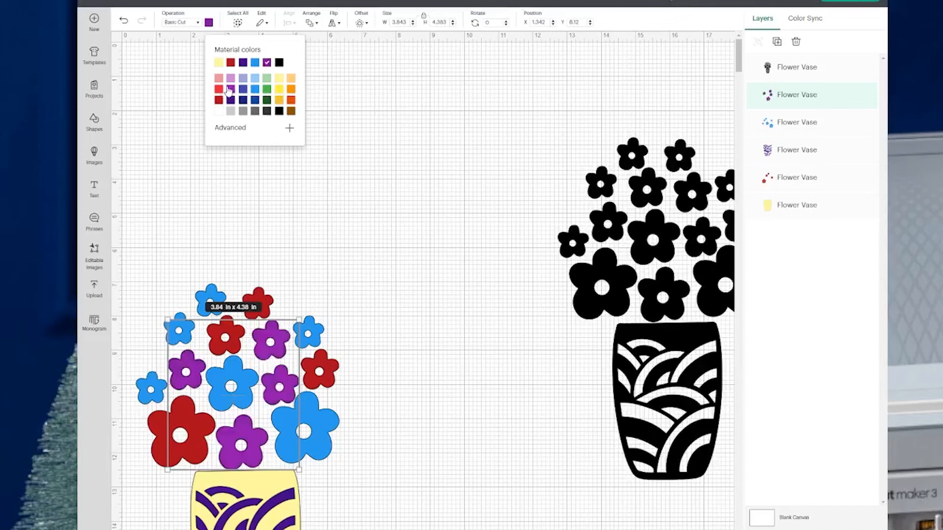
left_click(439, 229)
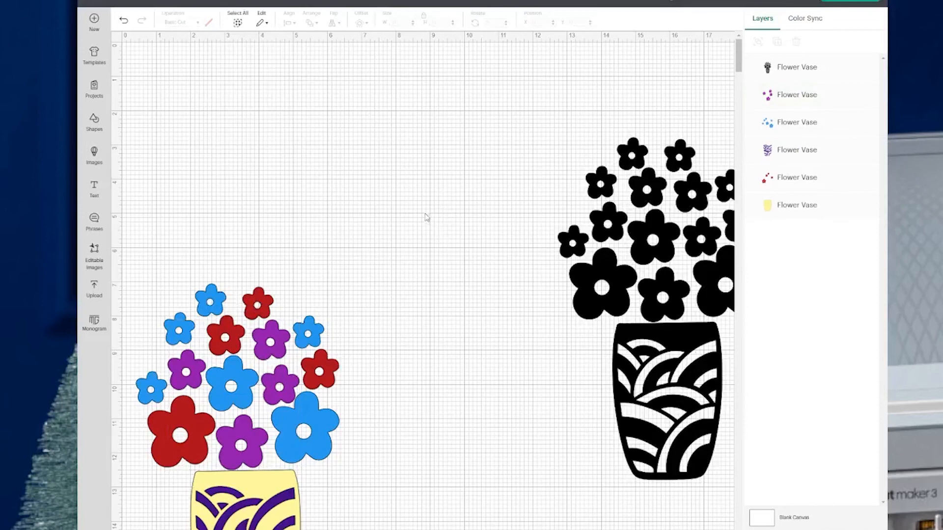
Move all colored layers together up the canvas and bring the original black vase closer beside them.
left_click_drag(130, 284, 381, 528)
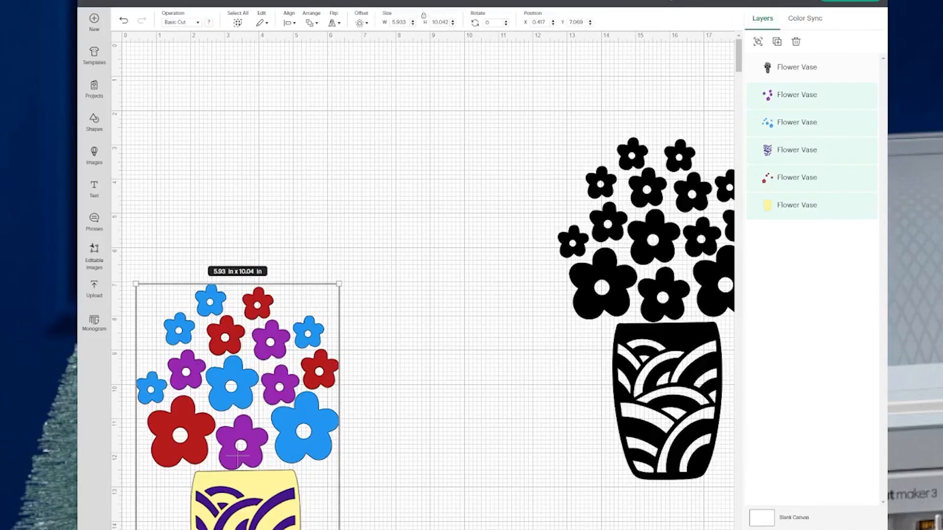
left_click_drag(237, 457, 312, 320)
left_click_drag(358, 403, 358, 403)
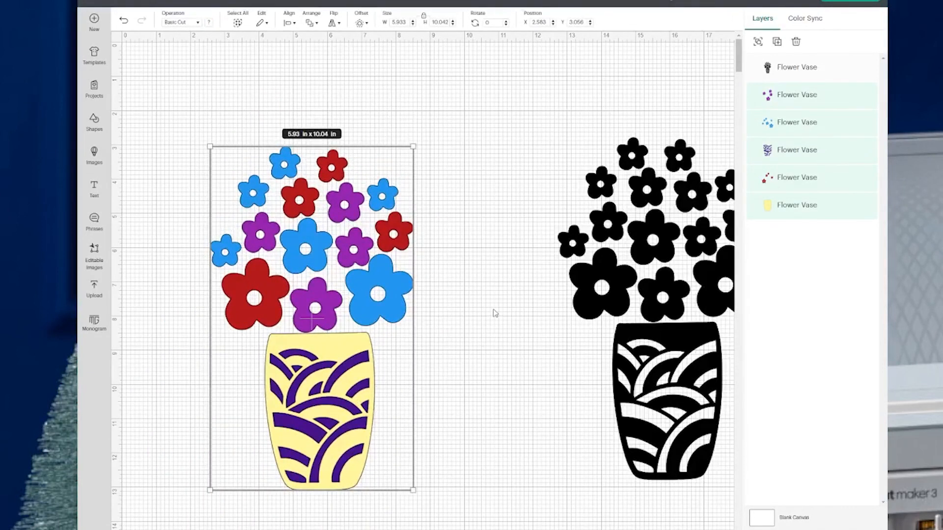
left_click_drag(685, 341, 597, 340)
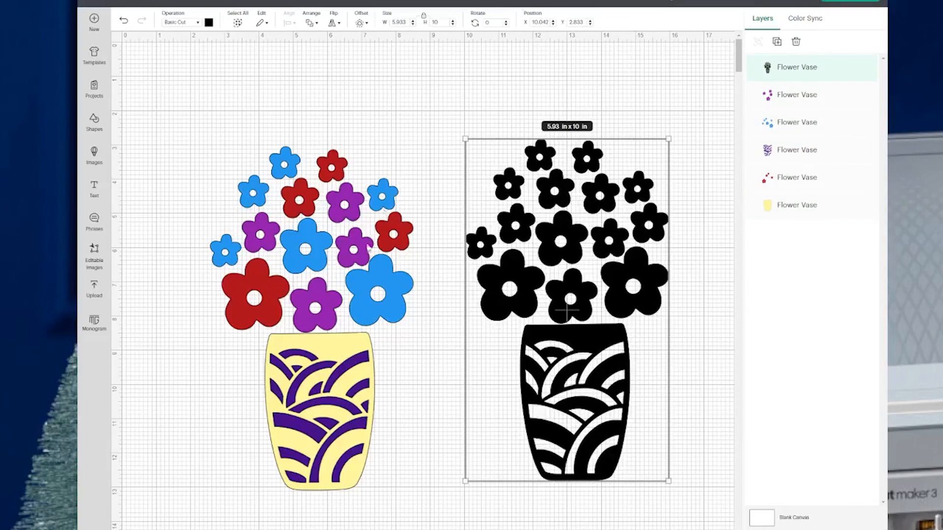